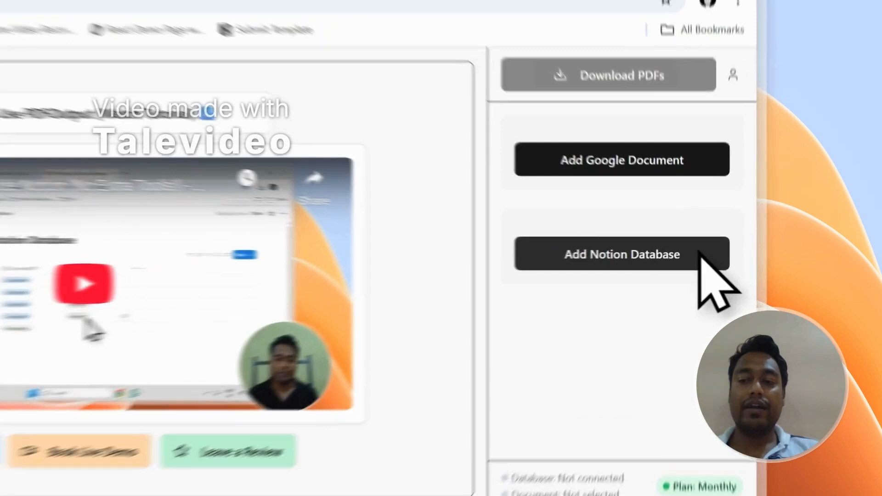
# Start adding a Notion database in PDFOutput and open the Employee Awards Certificate PDF database in a new browser tab
pyautogui.click(696, 257)
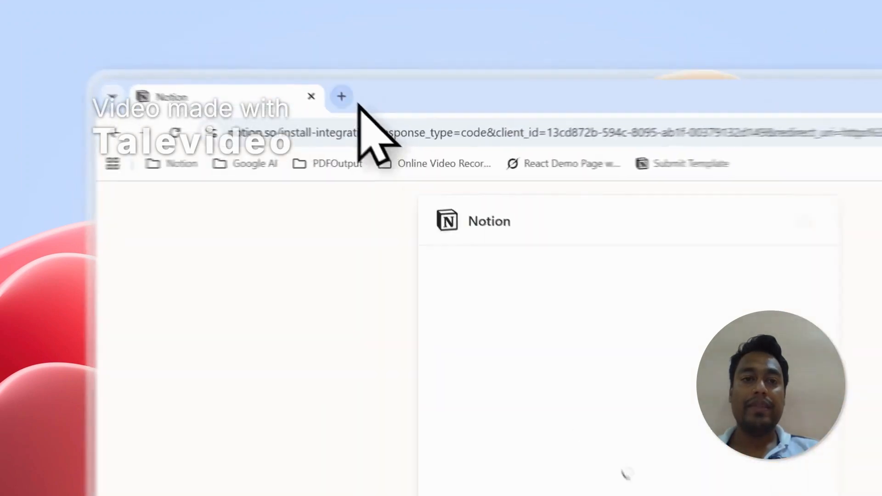
pyautogui.click(255, 67)
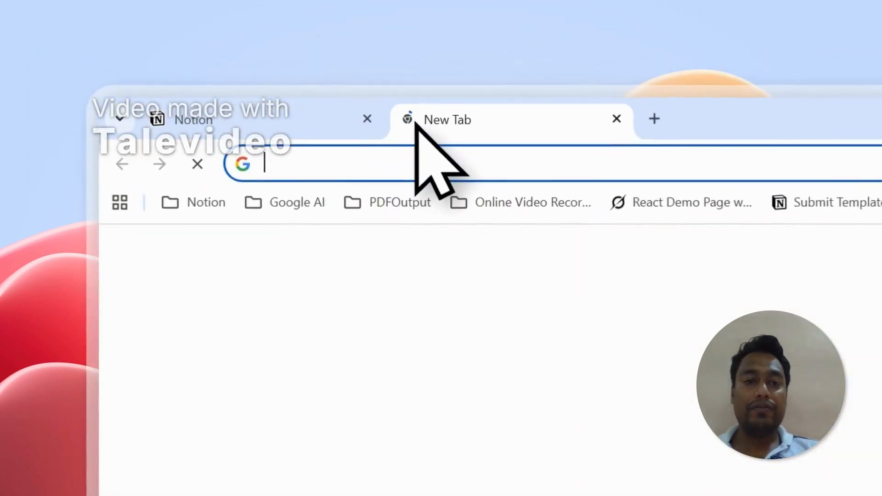
pyautogui.write('notion.so')
pyautogui.press('Return')
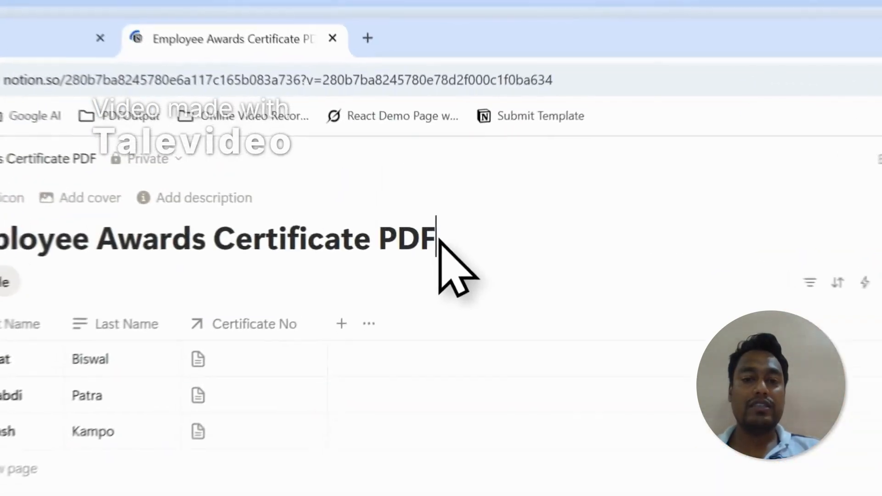
pyautogui.moveTo(424, 182); pyautogui.dragTo(155, 179)
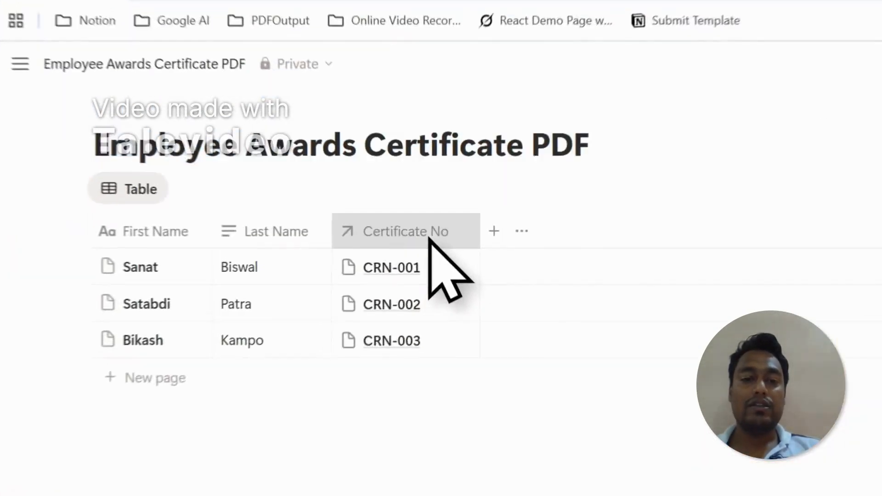
# Open the database related to the Certificate No property in its own browser tab
pyautogui.click(332, 228)
pyautogui.moveTo(358, 239)
pyautogui.rightClick(789, 260)
pyautogui.click(806, 281)
pyautogui.click(371, 67)
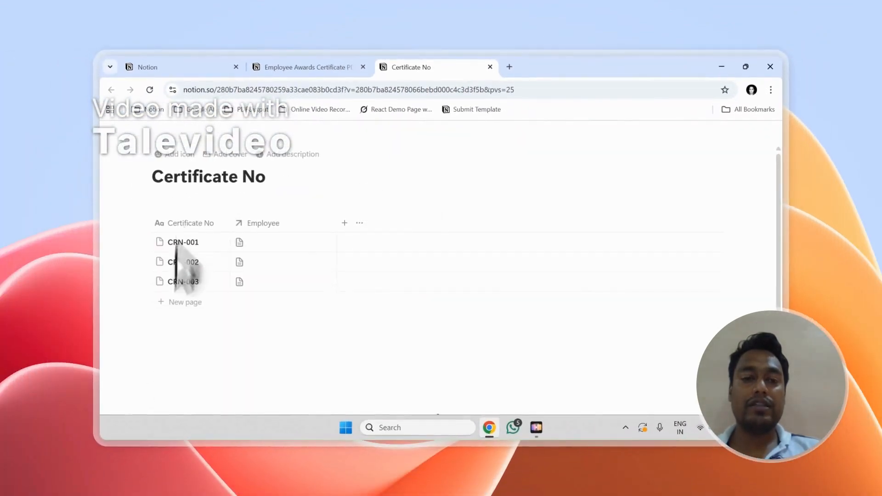
# Compare the Employee Awards Certificate PDF database with its related Certificate No database
pyautogui.click(311, 66)
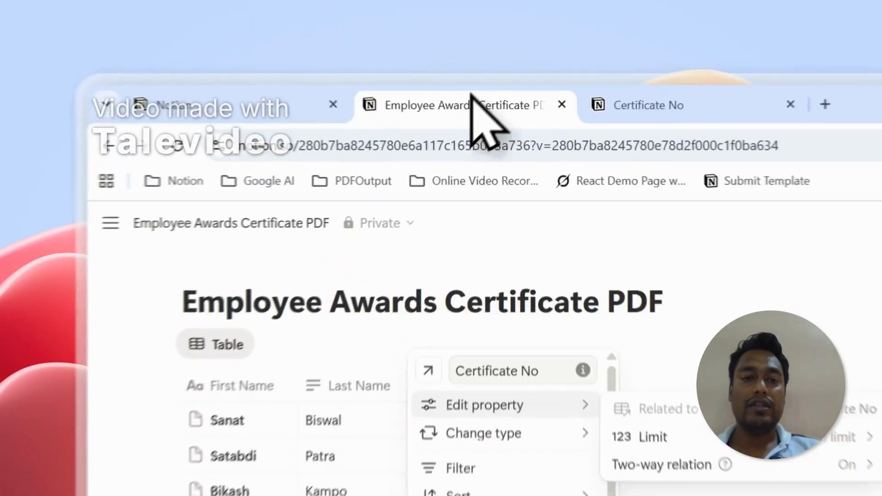
pyautogui.click(279, 196)
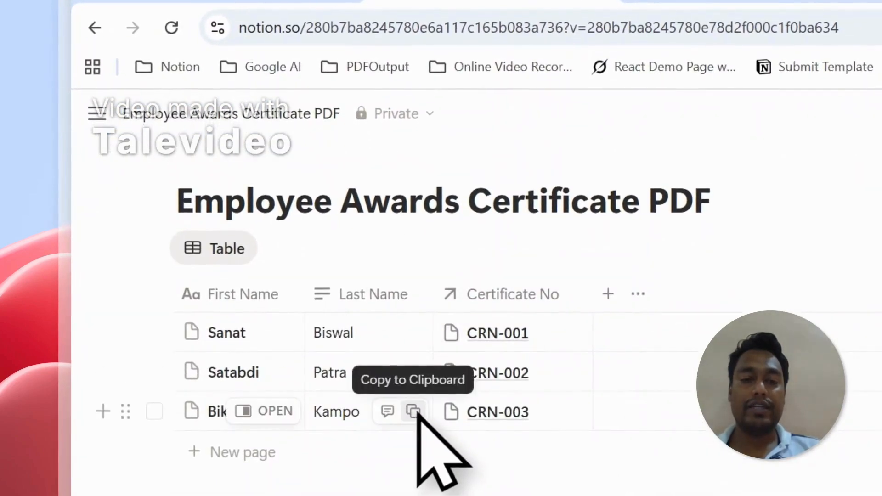
pyautogui.moveTo(713, 207); pyautogui.dragTo(185, 211)
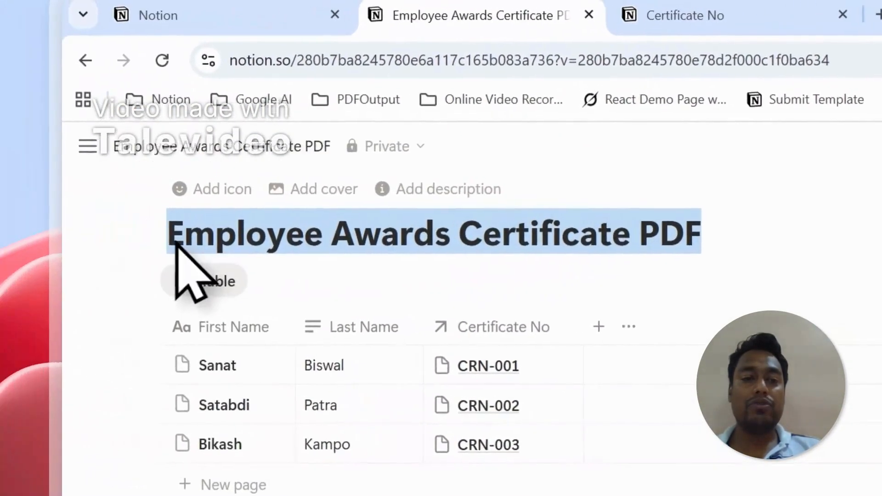
pyautogui.click(676, 16)
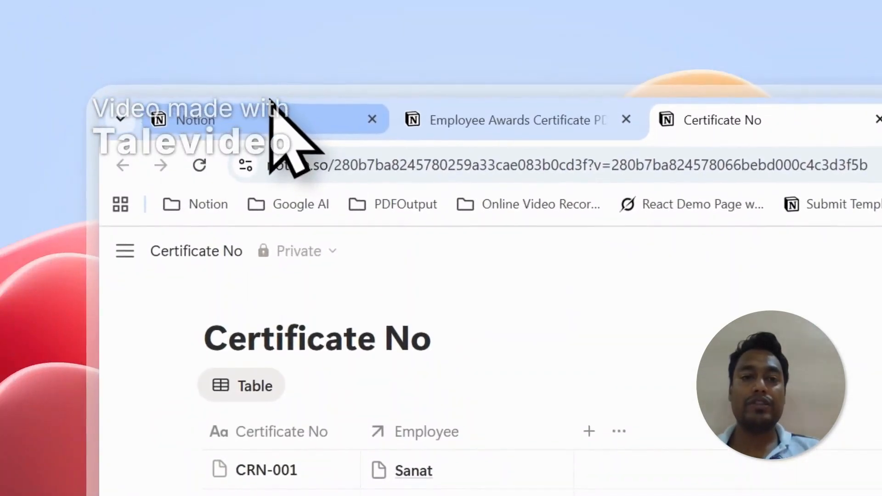
pyautogui.click(370, 63)
pyautogui.click(550, 365)
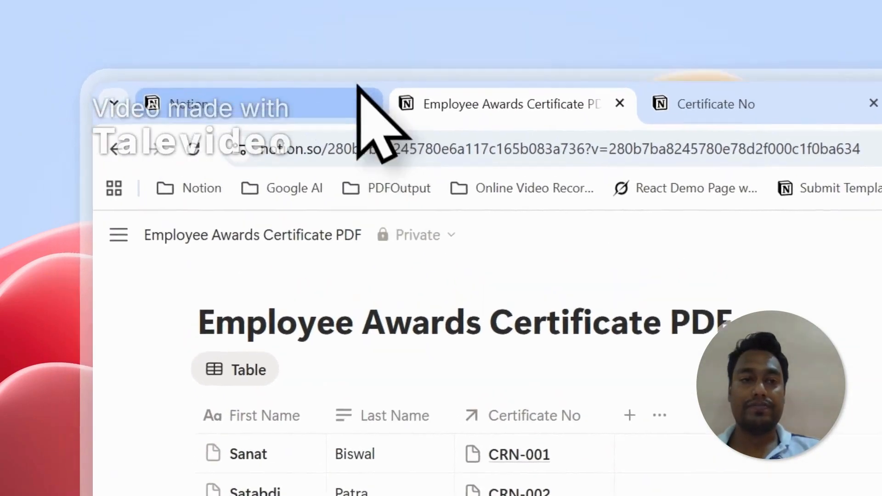
# Proceed to page selection in the PDFOutput connection request and copy the Employee Awards Certificate PDF database's title
pyautogui.click(325, 16)
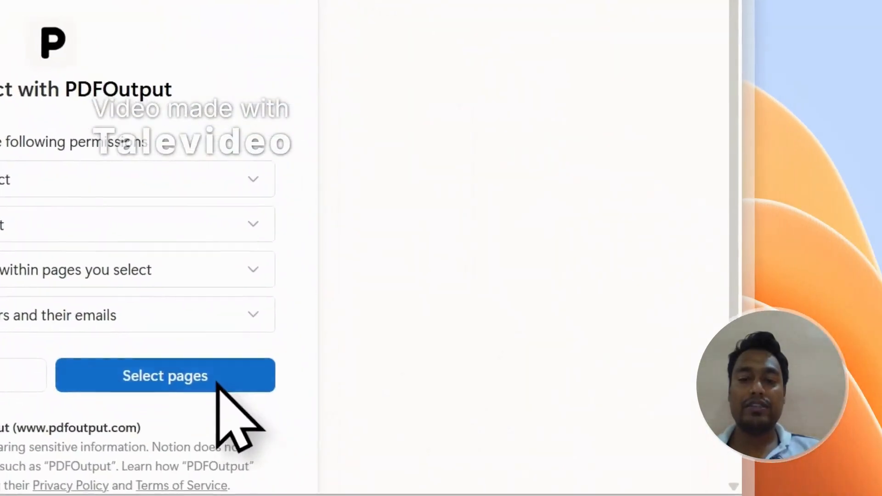
pyautogui.click(217, 382)
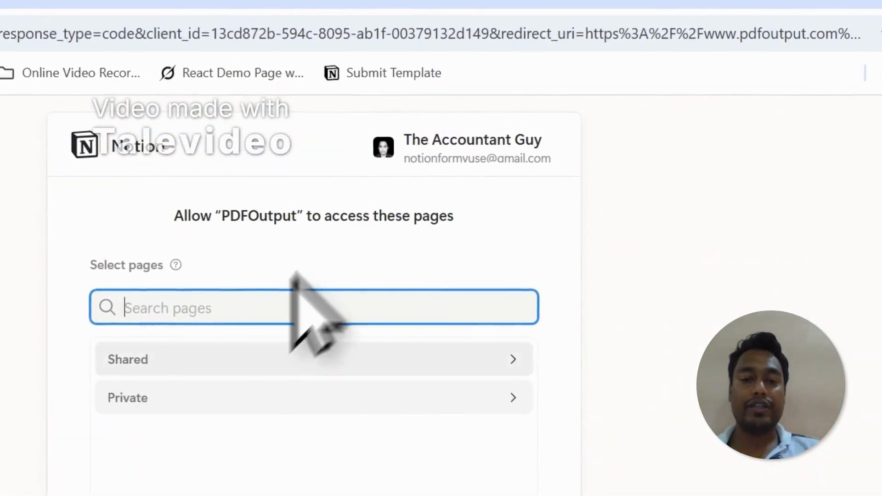
pyautogui.click(339, 89)
pyautogui.moveTo(573, 342); pyautogui.dragTo(612, 342)
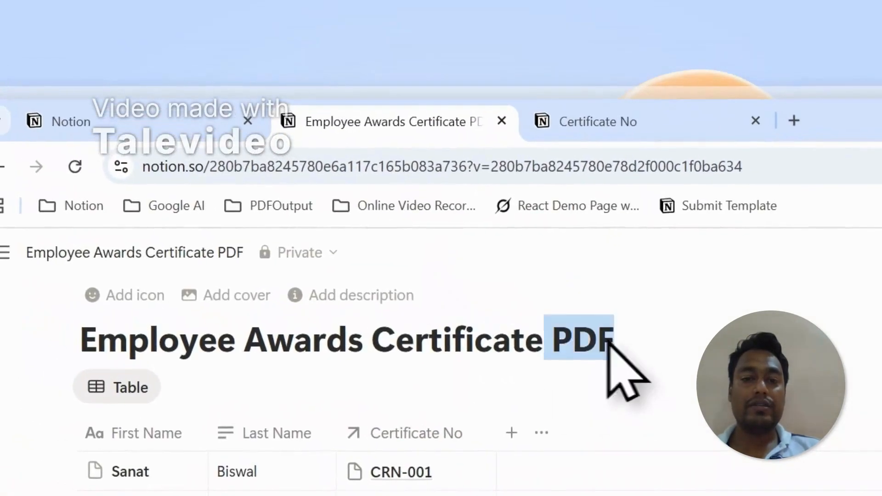
pyautogui.moveTo(209, 348); pyautogui.dragTo(84, 348)
pyautogui.rightClick(181, 345)
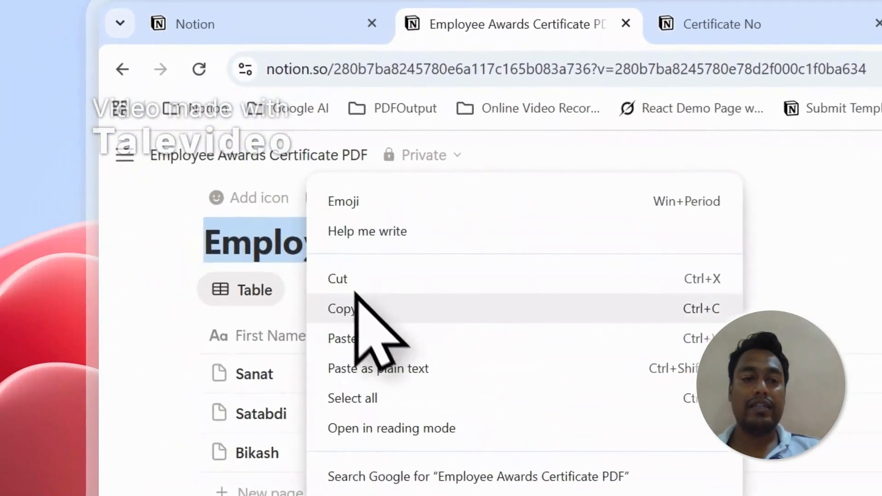
pyautogui.click(226, 404)
# Search the pages with the copied title and add Employee Awards Certificate PDF to the pages PDFOutput may access
pyautogui.click(257, 48)
pyautogui.rightClick(680, 381)
pyautogui.click(717, 495)
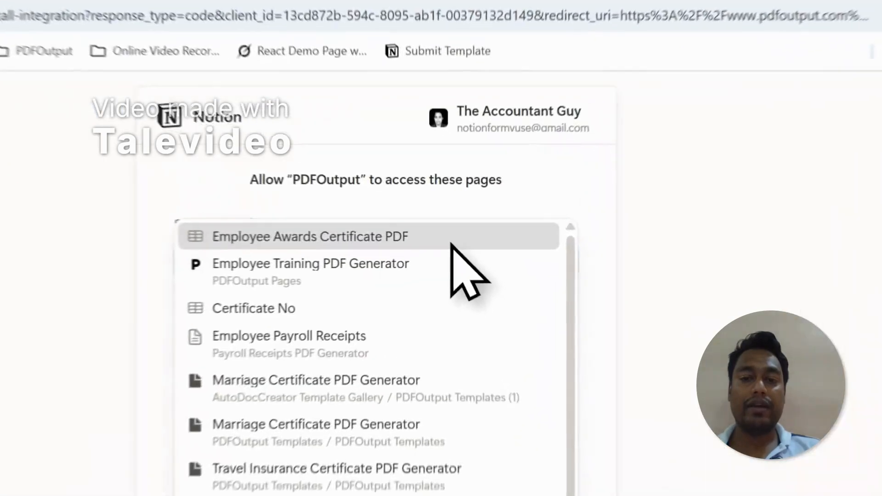
pyautogui.click(521, 213)
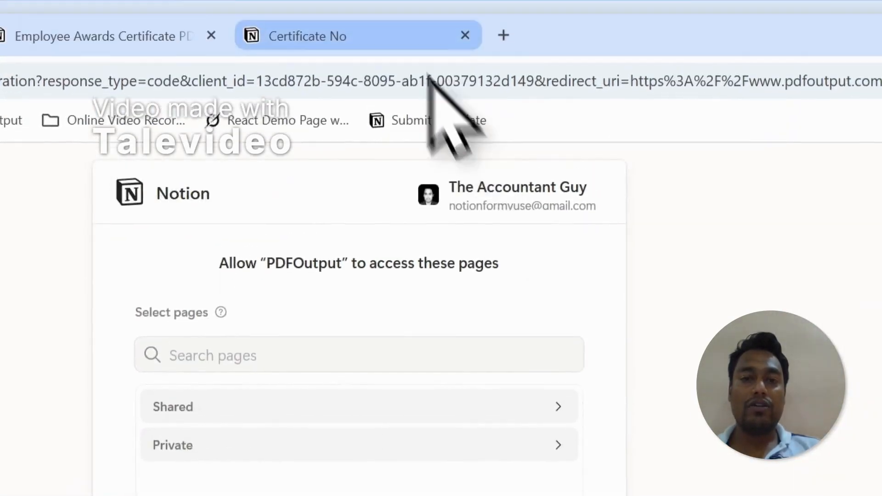
# Review how the Certificate No column links the employee database to the Certificate No database
pyautogui.click(391, 33)
pyautogui.moveTo(249, 317); pyautogui.dragTo(77, 325)
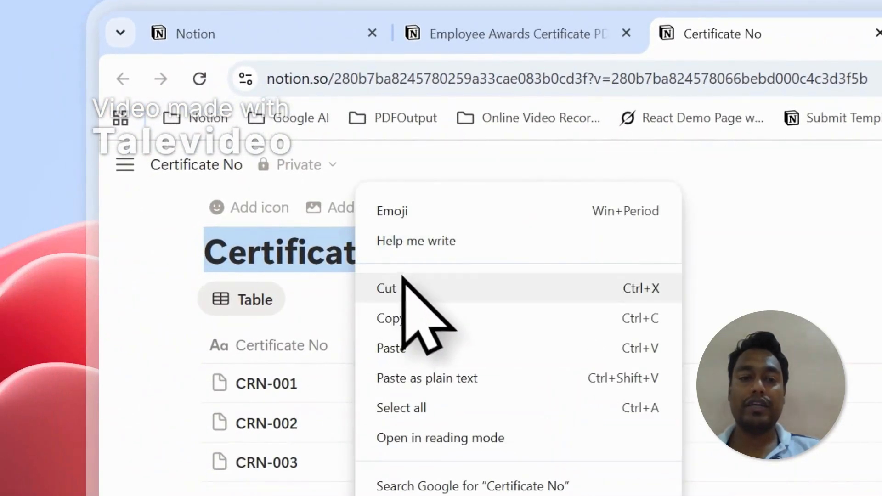
pyautogui.click(528, 33)
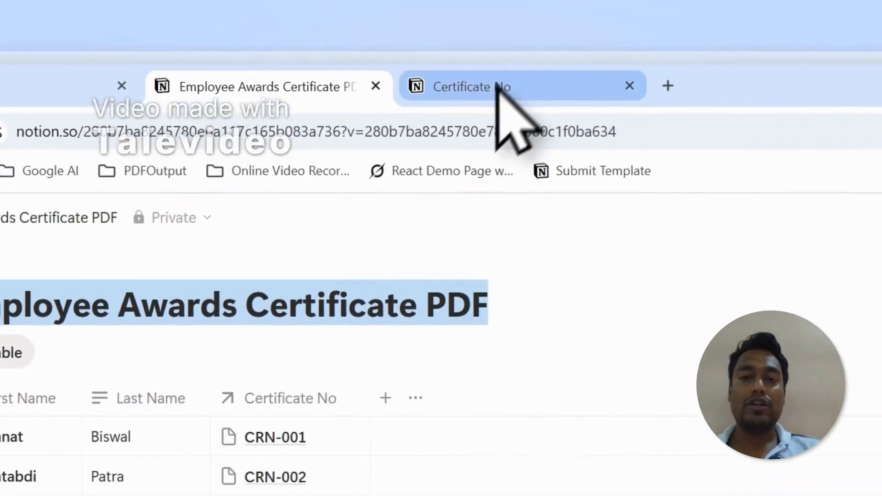
pyautogui.click(542, 30)
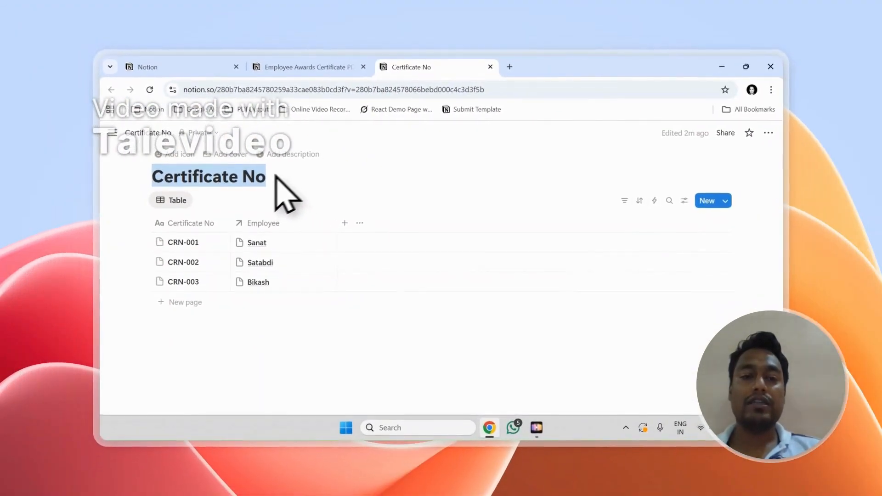
pyautogui.click(308, 68)
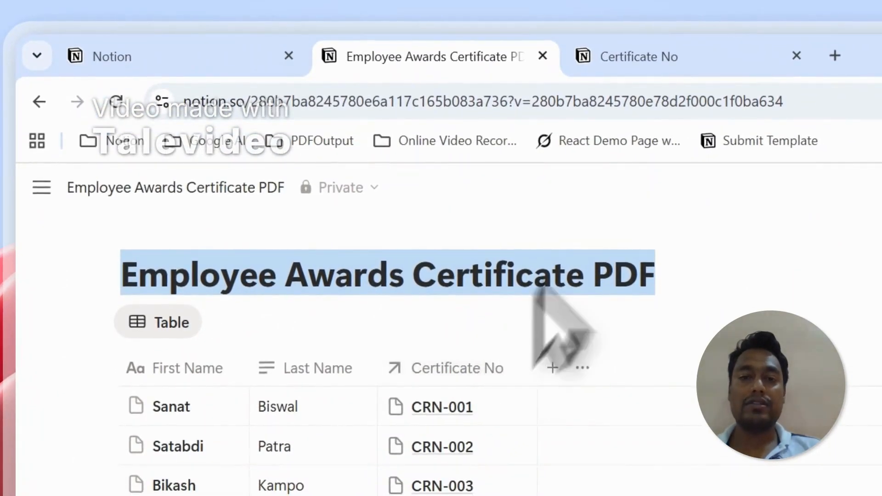
pyautogui.click(636, 56)
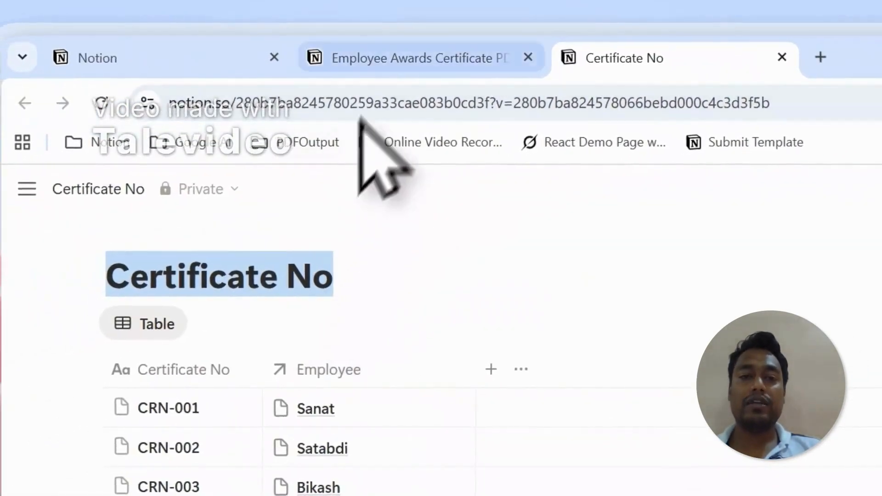
pyautogui.click(363, 59)
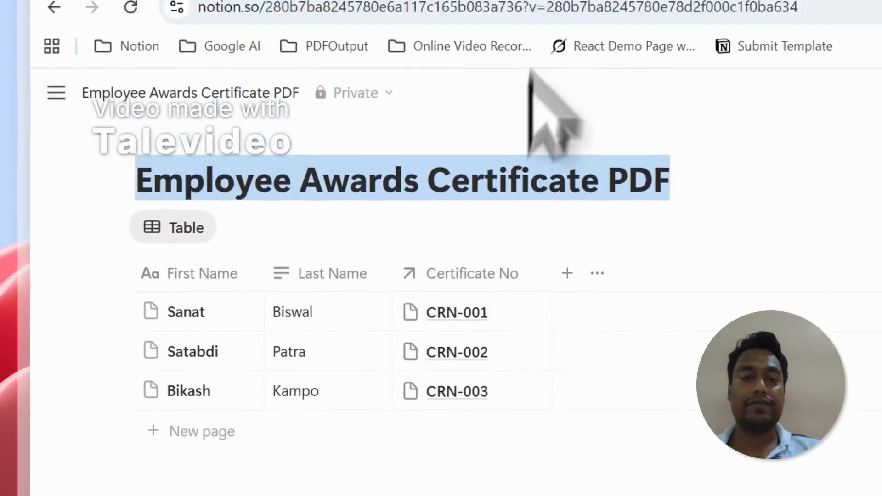
# Copy the Certificate No database's title and use it to add that database to PDFOutput's accessible pages
pyautogui.click(574, 103)
pyautogui.rightClick(269, 316)
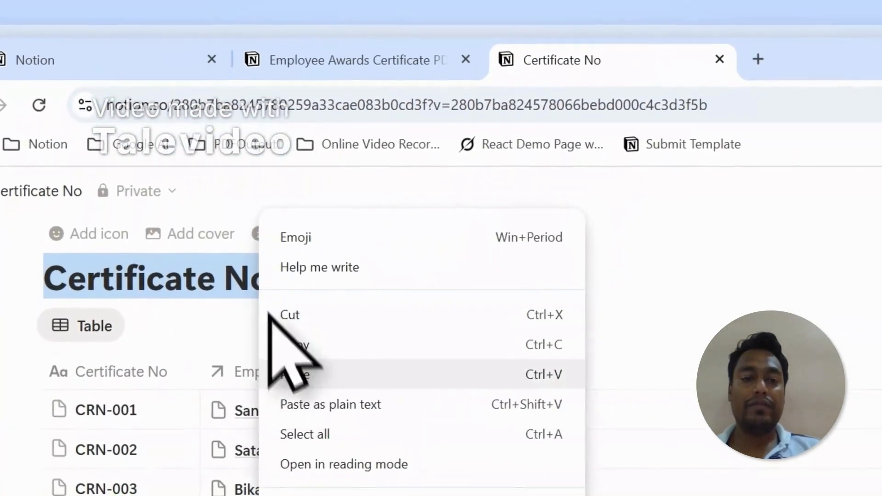
pyautogui.click(296, 345)
pyautogui.click(35, 59)
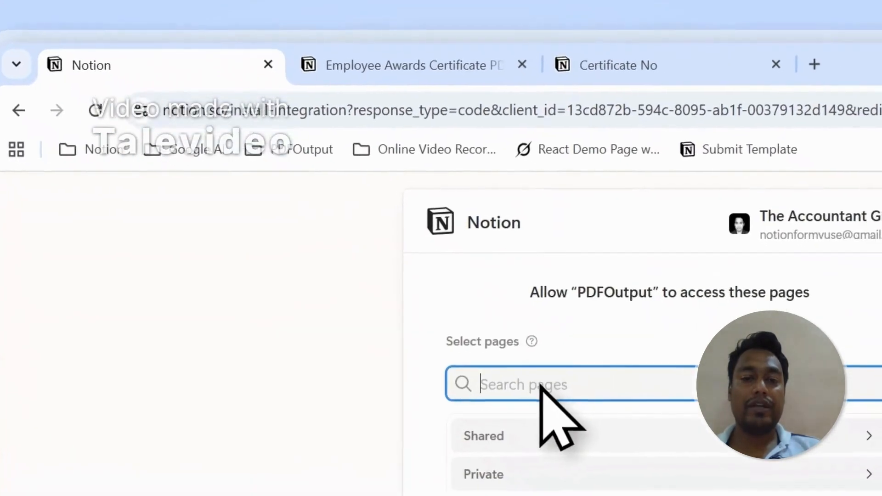
pyautogui.rightClick(540, 388)
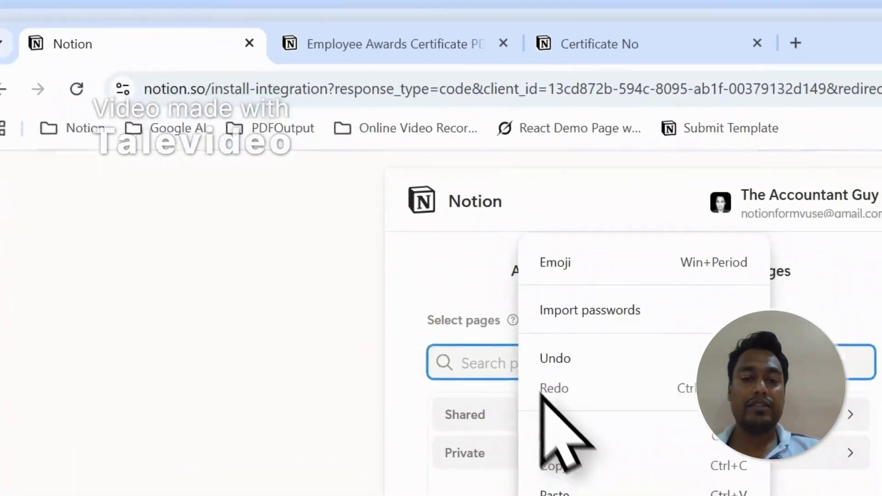
pyautogui.click(597, 495)
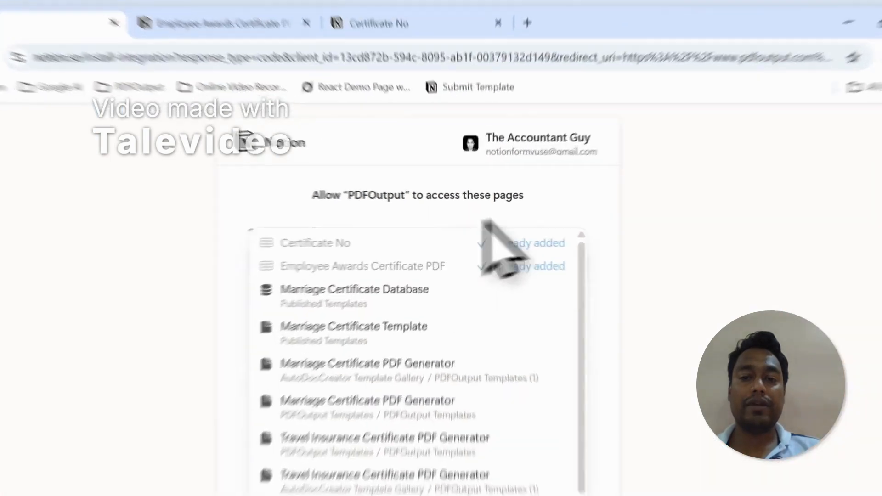
# Close the page search results and allow PDFOutput access to the selected pages
pyautogui.click(524, 201)
pyautogui.scroll(-3, 552, 252)
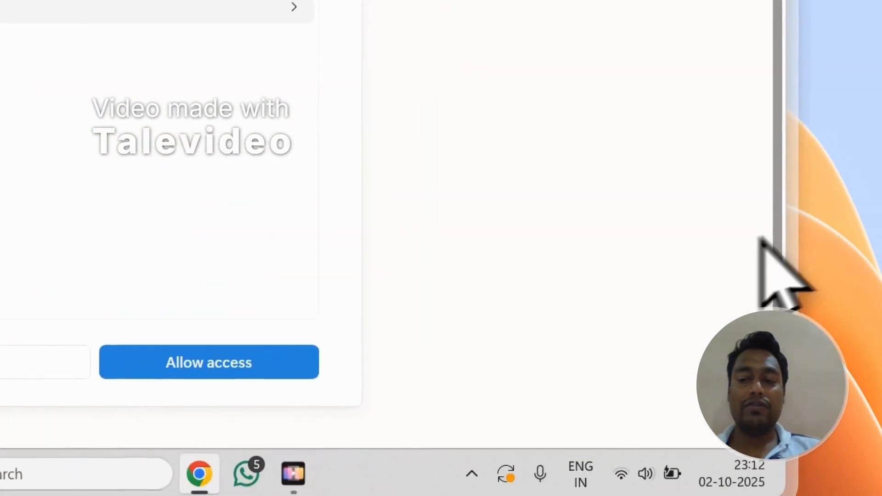
pyautogui.click(387, 407)
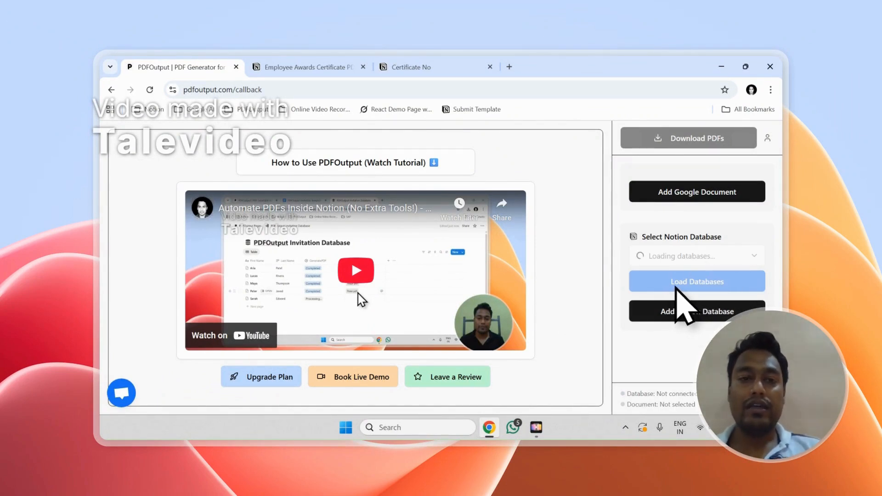
# Select Employee Awards Certificate PDF as the Notion database in PDFOutput, rather than the related Certificate No database
pyautogui.click(315, 62)
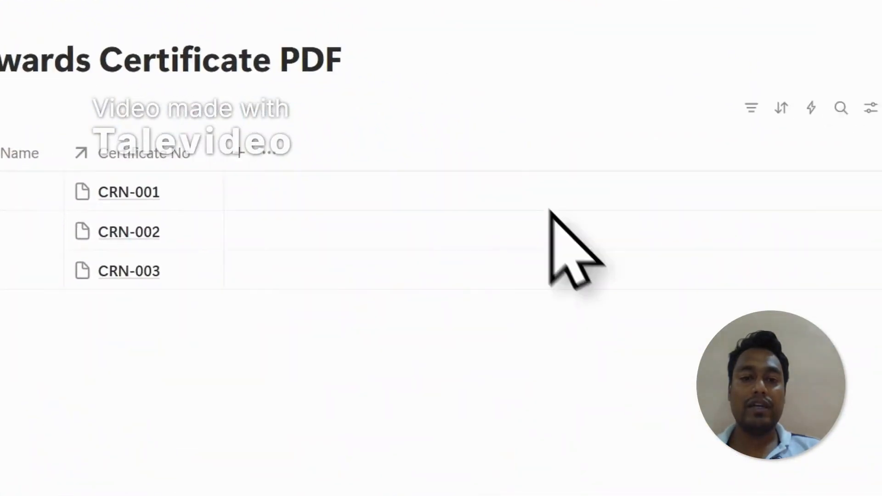
pyautogui.click(191, 110)
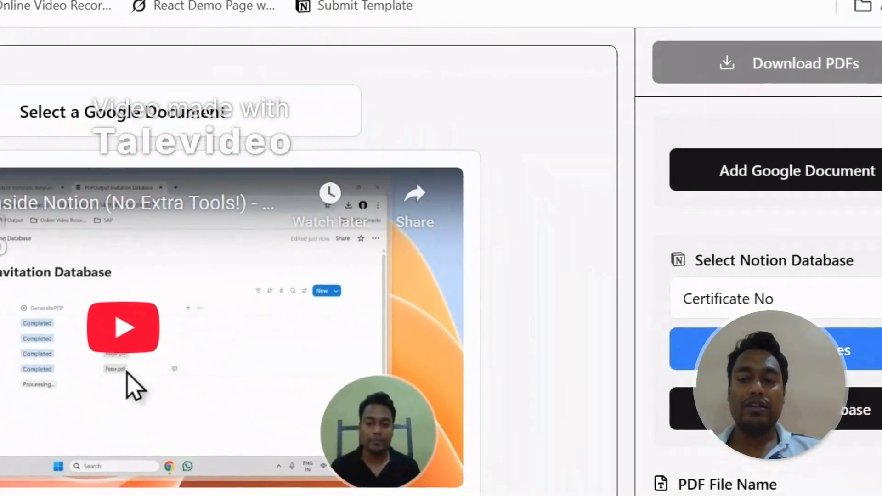
pyautogui.click(574, 256)
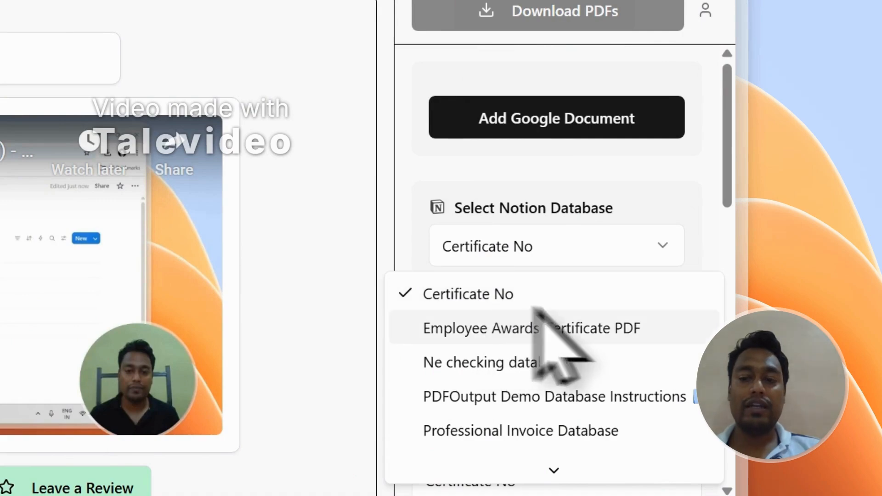
pyautogui.click(643, 334)
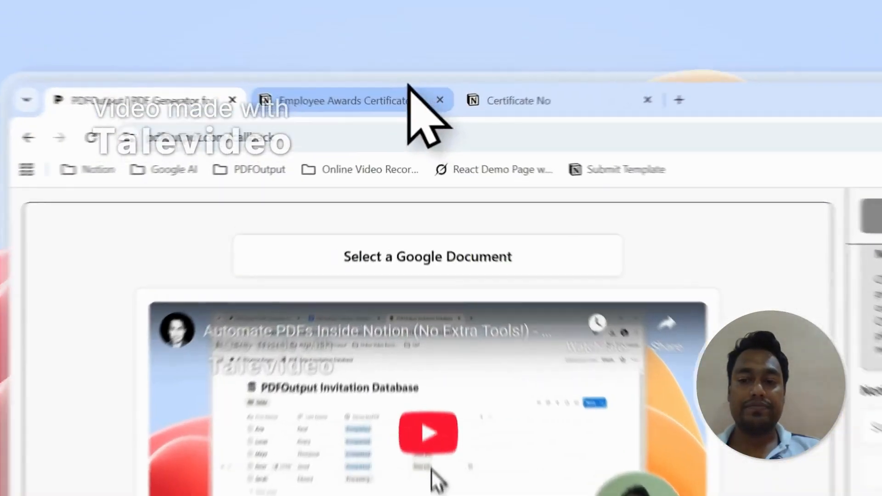
# Examine the GeneratePDF column, its status options and the records in the Employee Awards Certificate PDF database
pyautogui.click(340, 67)
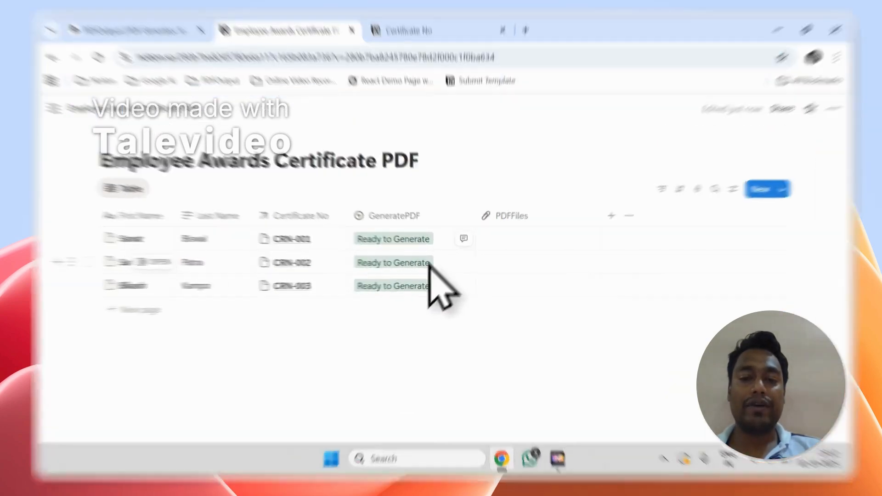
pyautogui.click(423, 247)
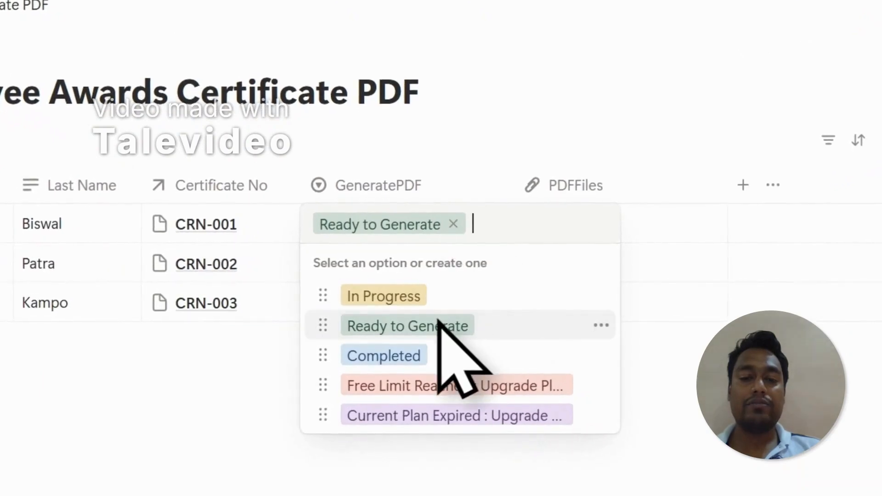
pyautogui.click(435, 134)
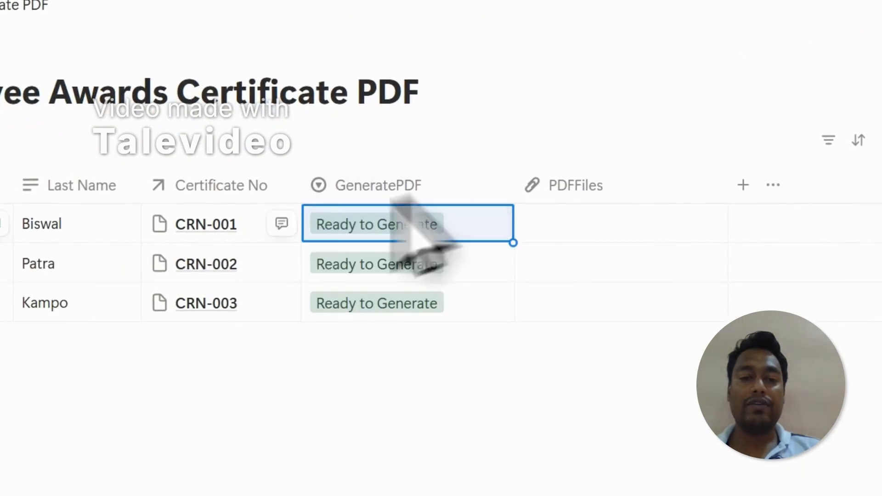
pyautogui.click(178, 231)
pyautogui.click(183, 271)
pyautogui.click(183, 311)
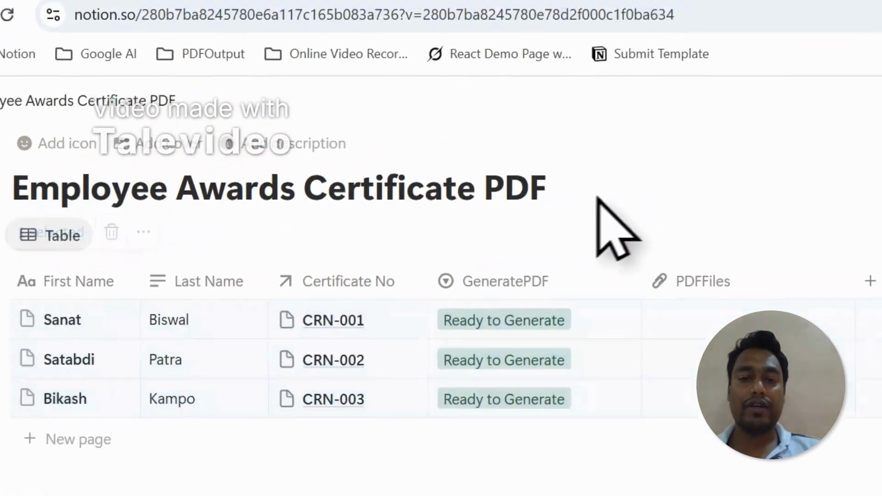
# Switch to PDFOutput and add the existing Google document Employee Awards Certificate as the template
pyautogui.click(203, 84)
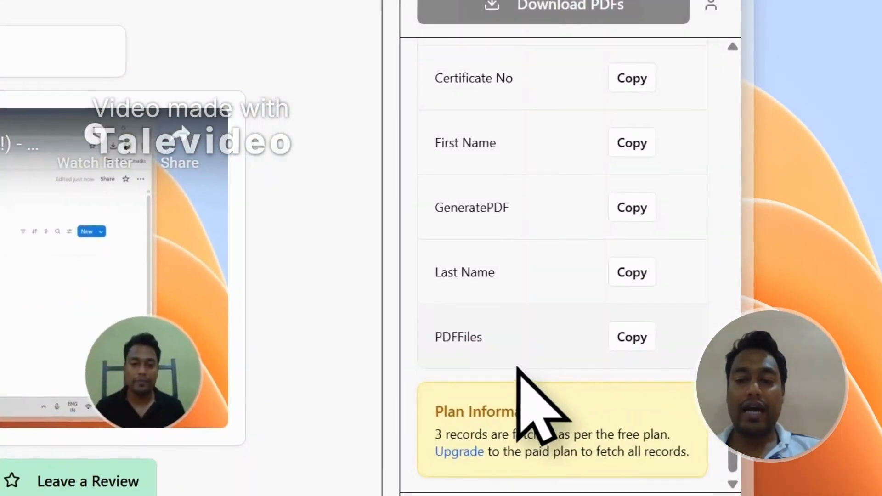
pyautogui.scroll(10, 515, 368)
pyautogui.scroll(3, 513, 365)
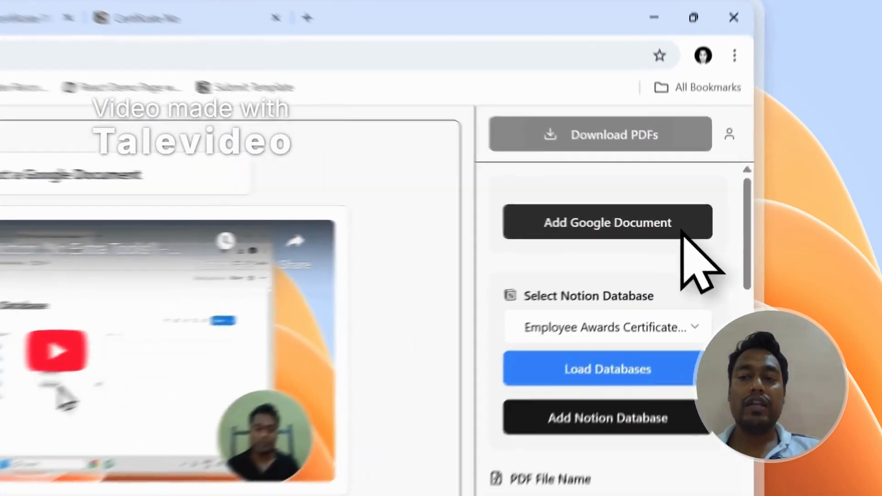
pyautogui.click(736, 195)
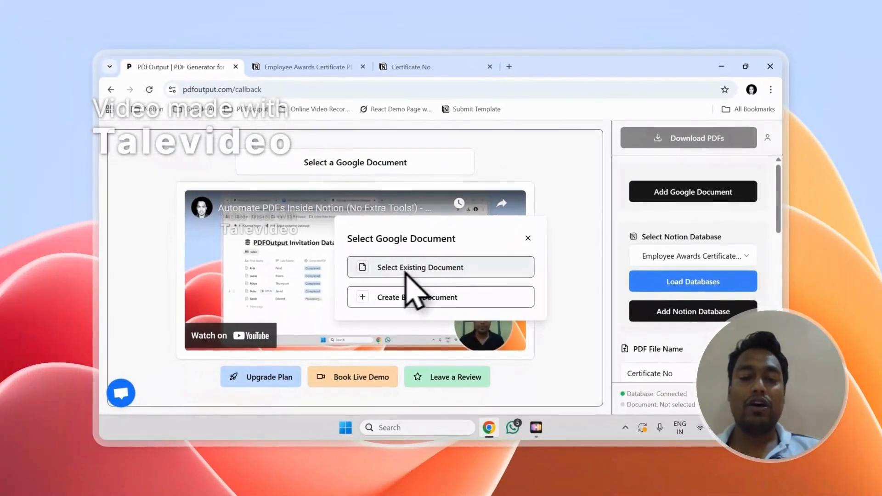
pyautogui.click(515, 270)
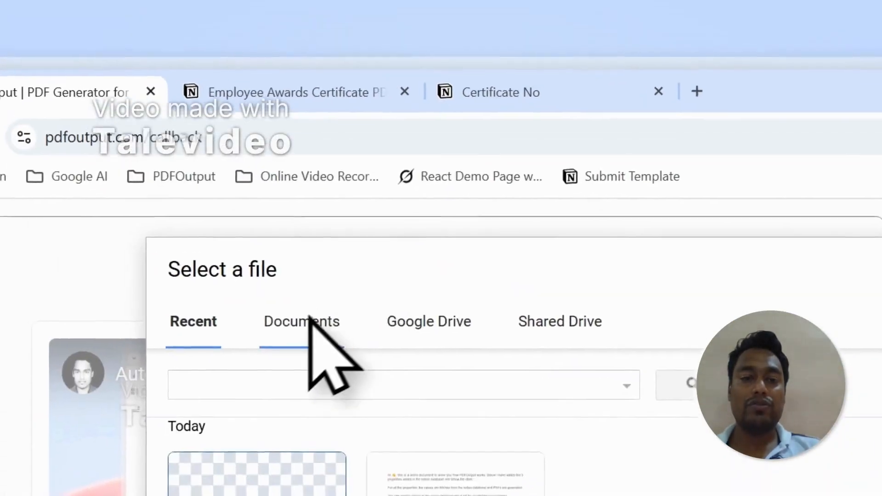
pyautogui.click(305, 324)
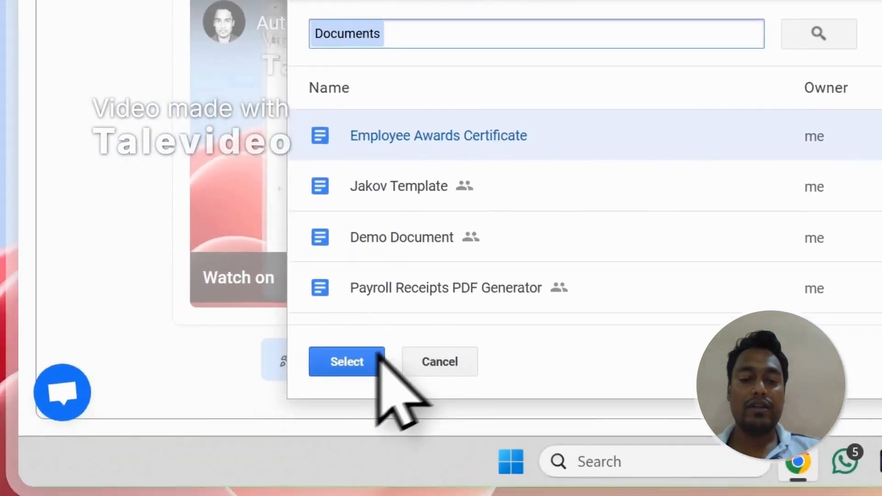
pyautogui.click(377, 357)
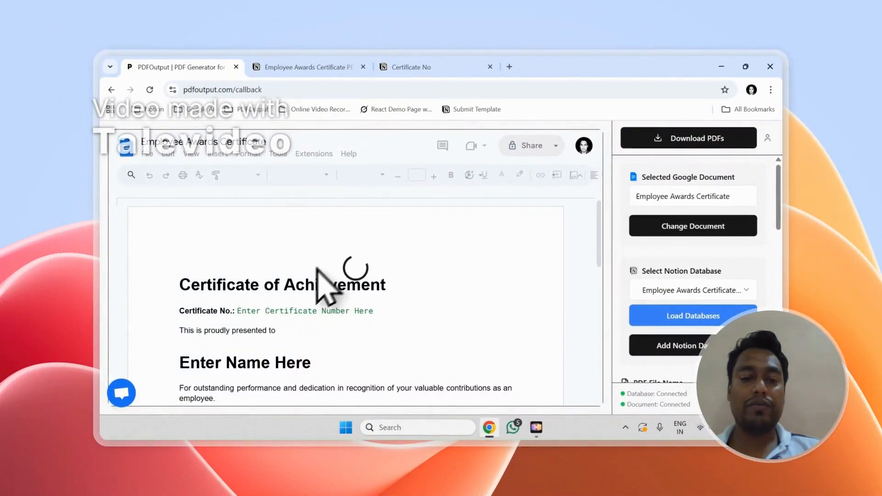
# Review the two related Notion databases and keep Employee Awards Certificate PDF selected as the source database in PDFOutput
pyautogui.scroll(-5, 724, 256)
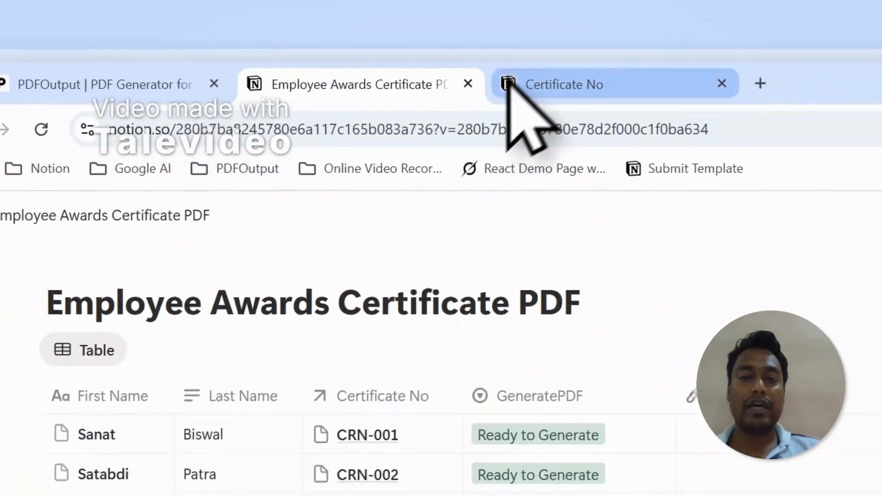
pyautogui.click(671, 20)
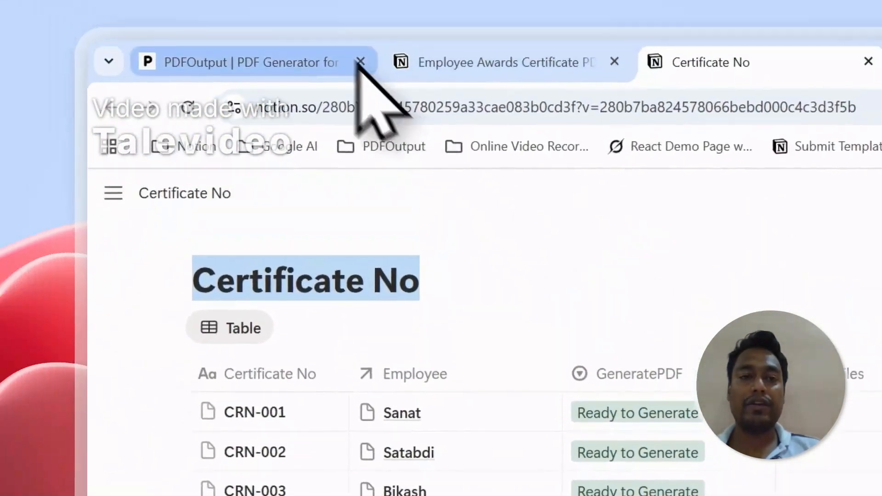
pyautogui.click(165, 113)
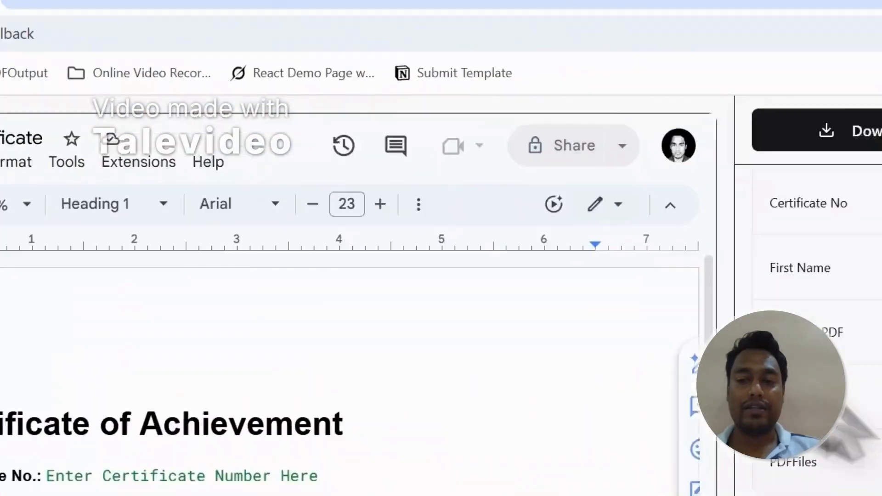
pyautogui.scroll(6, 825, 385)
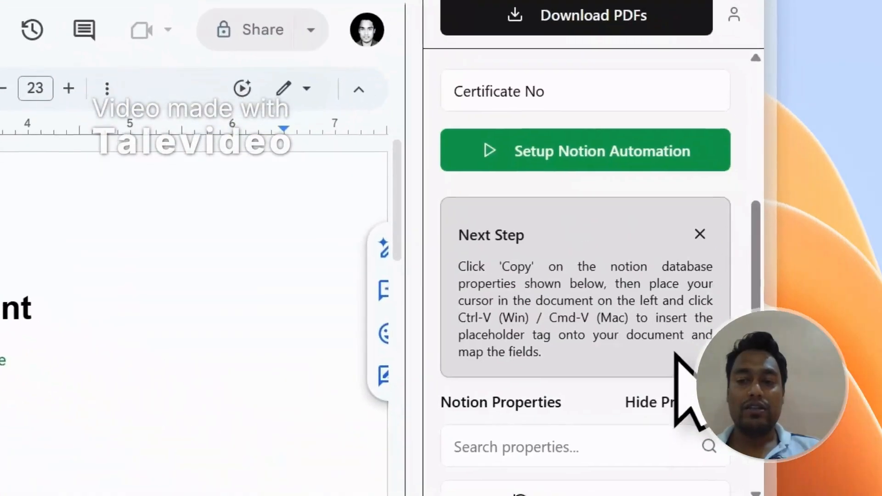
pyautogui.click(486, 410)
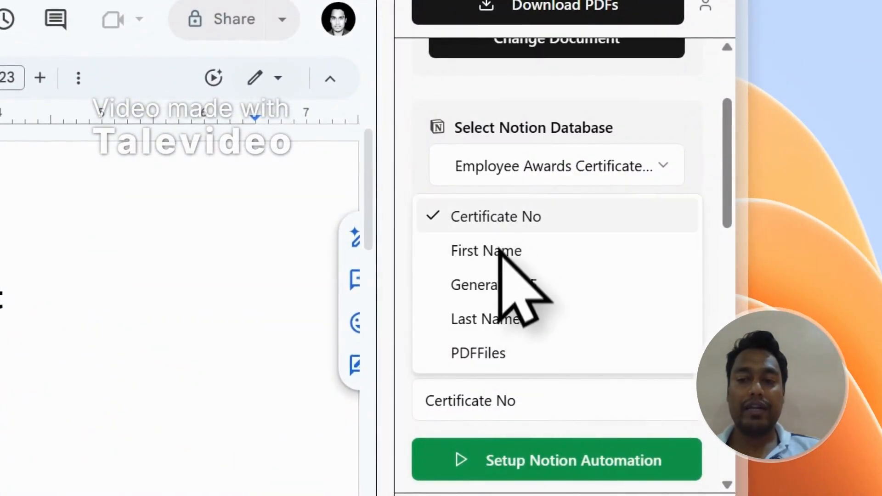
pyautogui.click(528, 177)
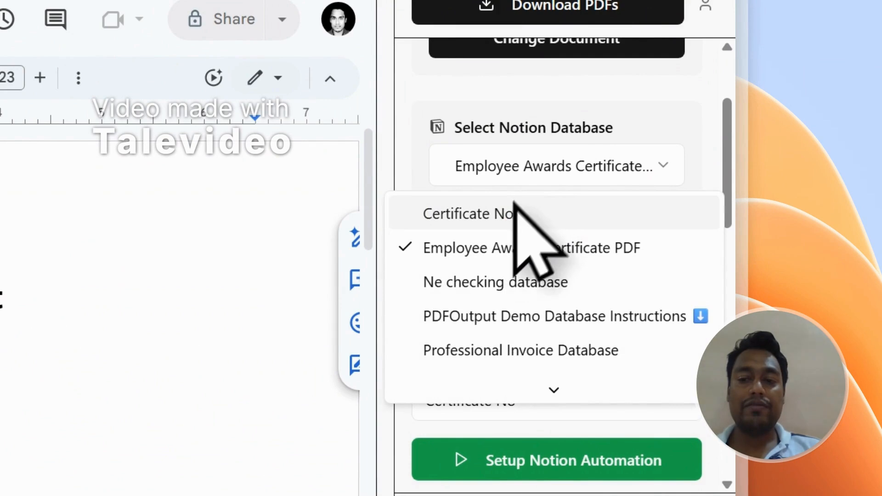
pyautogui.click(500, 248)
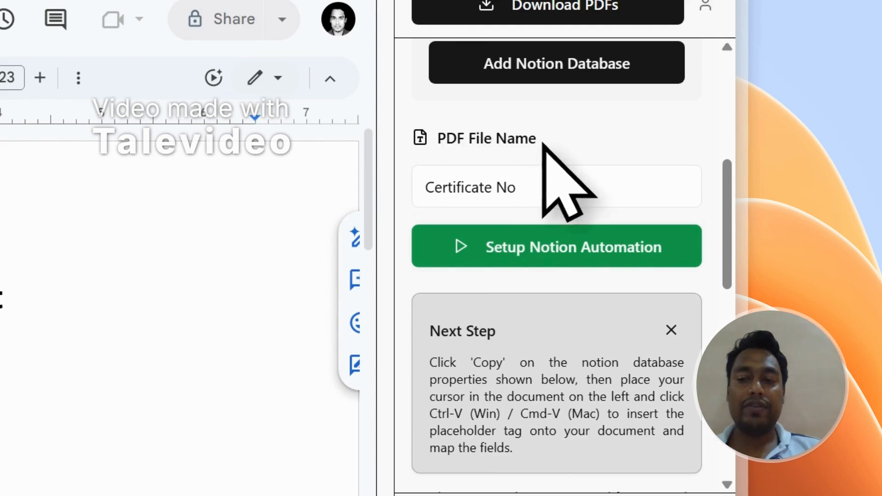
# Set the PDF file name to the First Name property and check that column in the Notion database
pyautogui.click(507, 181)
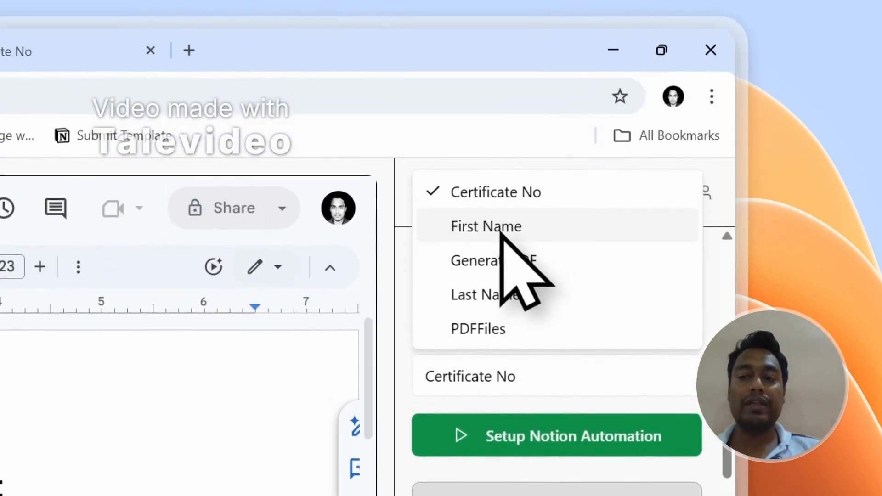
pyautogui.click(505, 39)
pyautogui.click(110, 113)
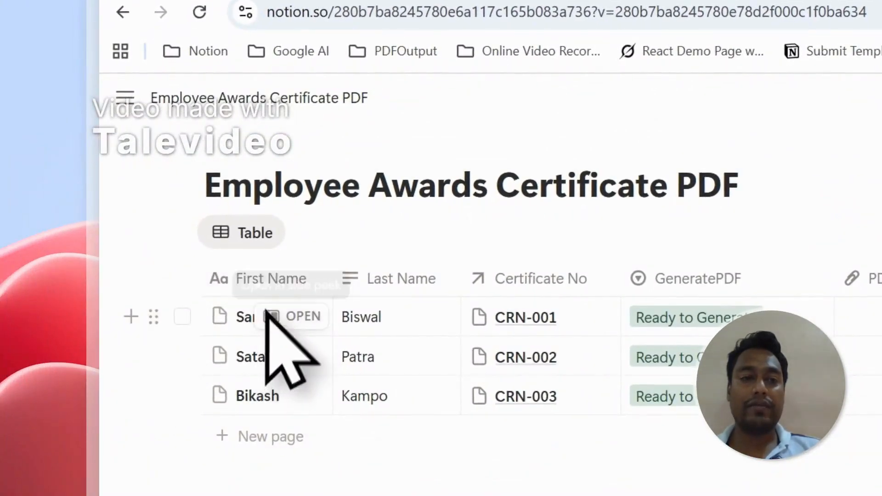
pyautogui.click(260, 82)
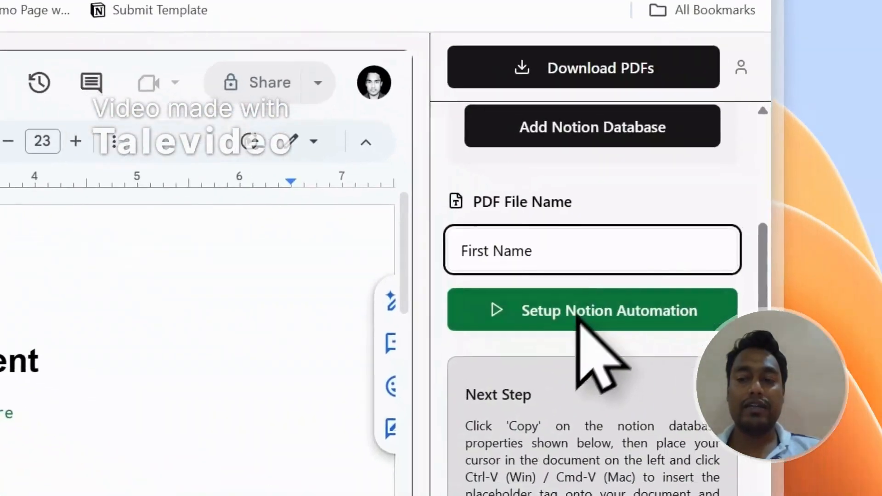
# Find the Certificate No property and replace "Enter Certificate Number Here" in the document with the {{Certificate No}} tag
pyautogui.scroll(-10, 850, 381)
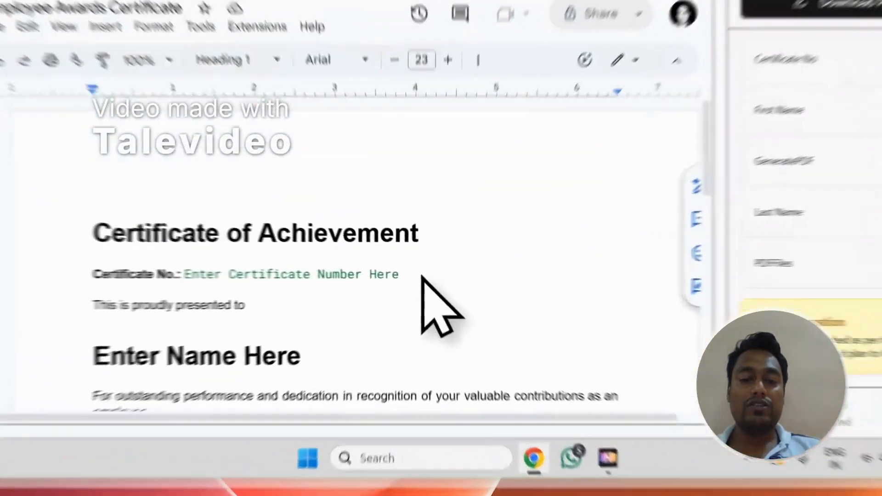
pyautogui.moveTo(405, 312); pyautogui.dragTo(275, 313)
pyautogui.scroll(5, 621, 236)
pyautogui.click(595, 69)
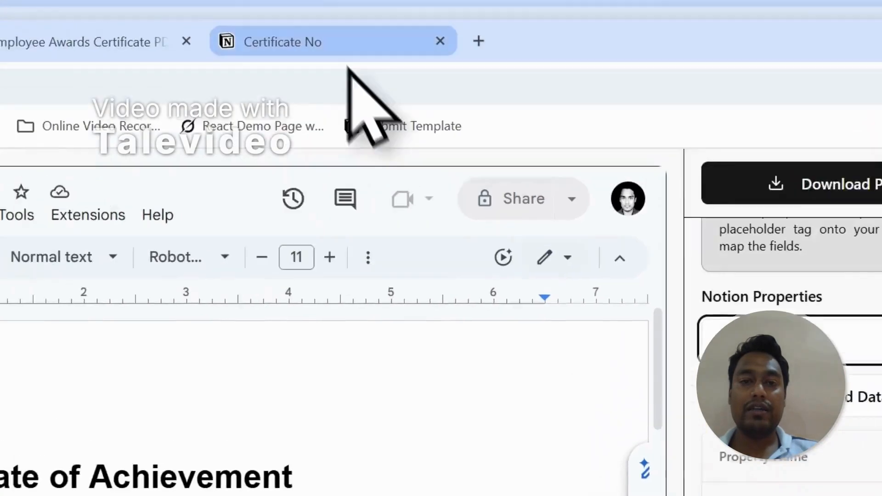
pyautogui.click(164, 108)
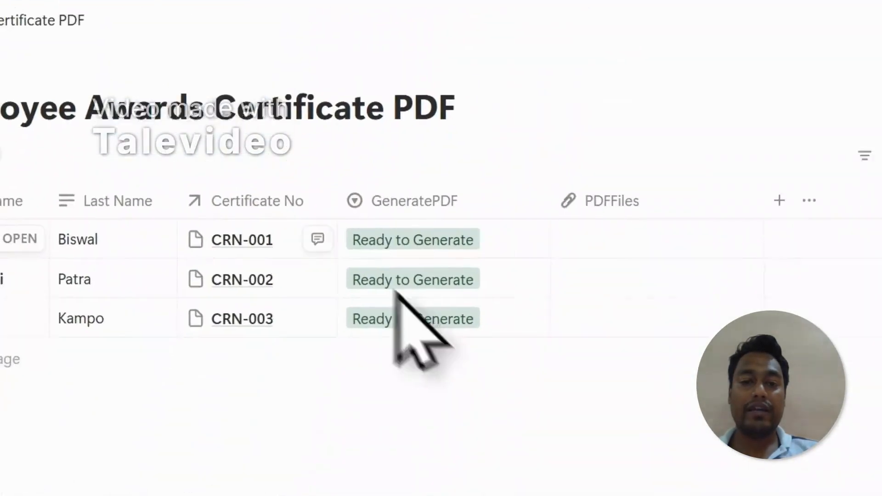
pyautogui.click(481, 87)
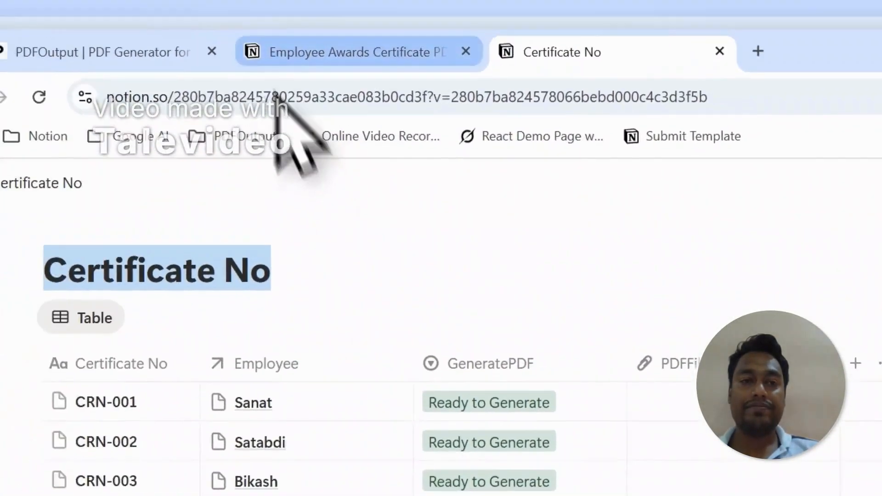
pyautogui.click(347, 103)
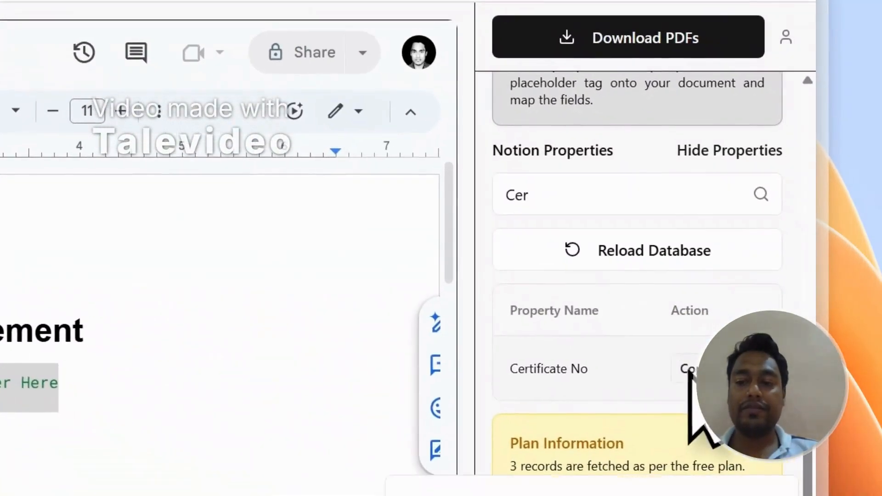
pyautogui.moveTo(131, 380); pyautogui.dragTo(136, 256)
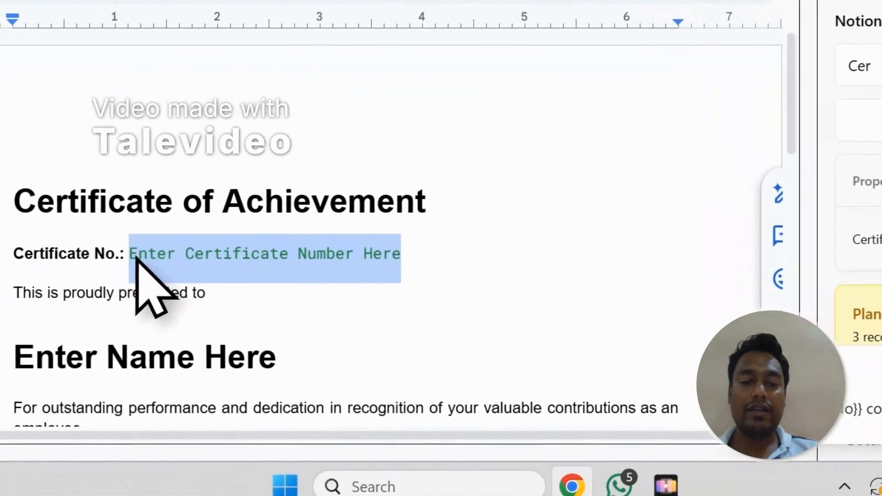
pyautogui.press('BackSpace')
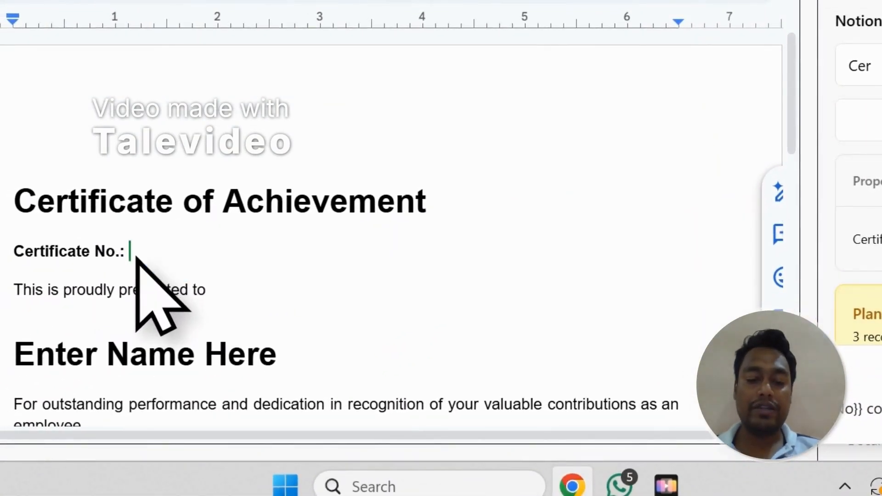
pyautogui.write('{{Certificate No}}')
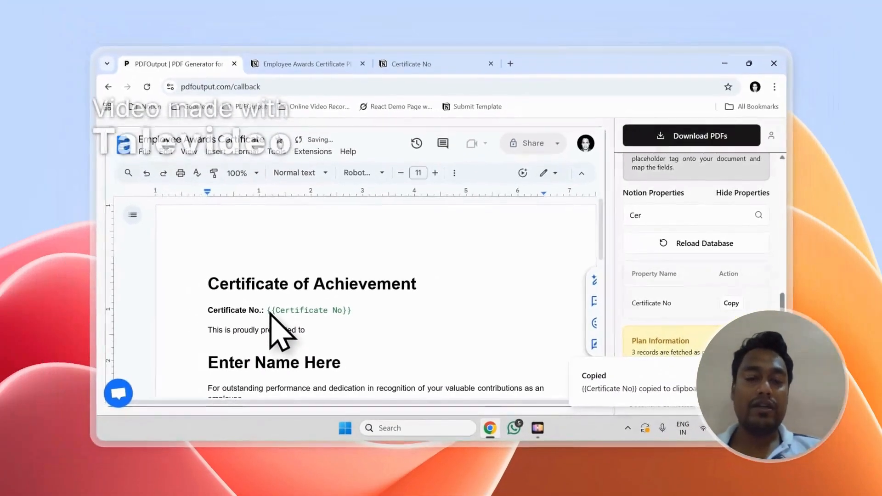
pyautogui.scroll(2, 618, 285)
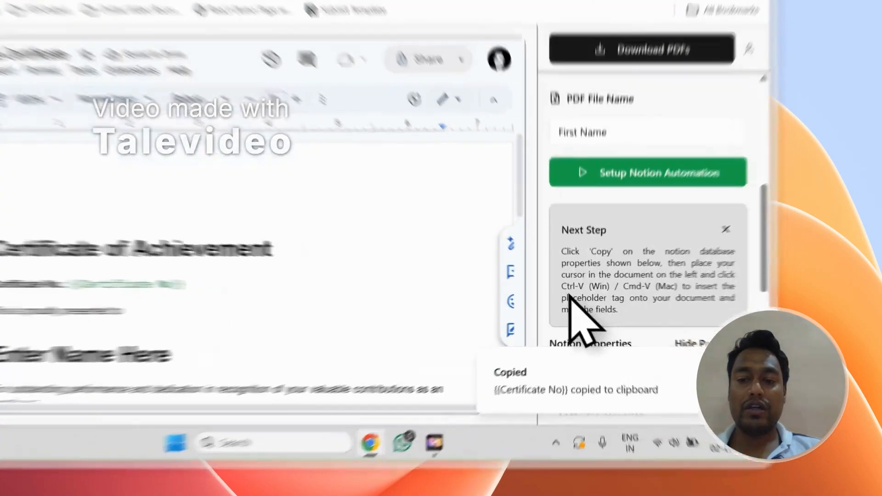
pyautogui.moveTo(630, 313); pyautogui.dragTo(714, 311)
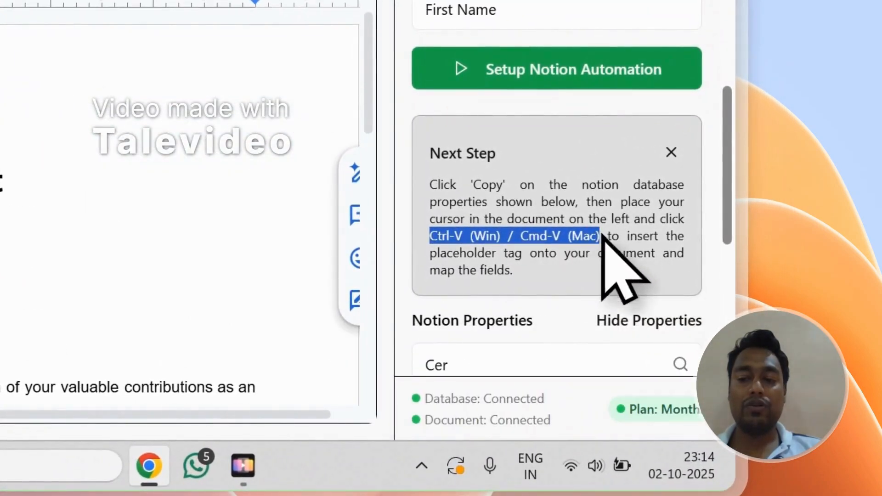
# Filter the Notion properties by "Name" and replace the "Enter Name Here" heading with the {{First Name}} tag
pyautogui.scroll(-2, 216, 198)
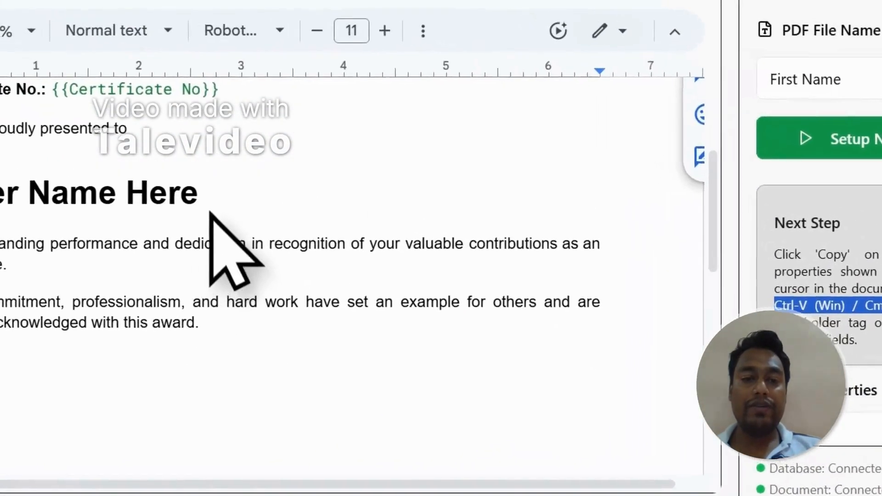
pyautogui.moveTo(401, 232); pyautogui.dragTo(194, 230)
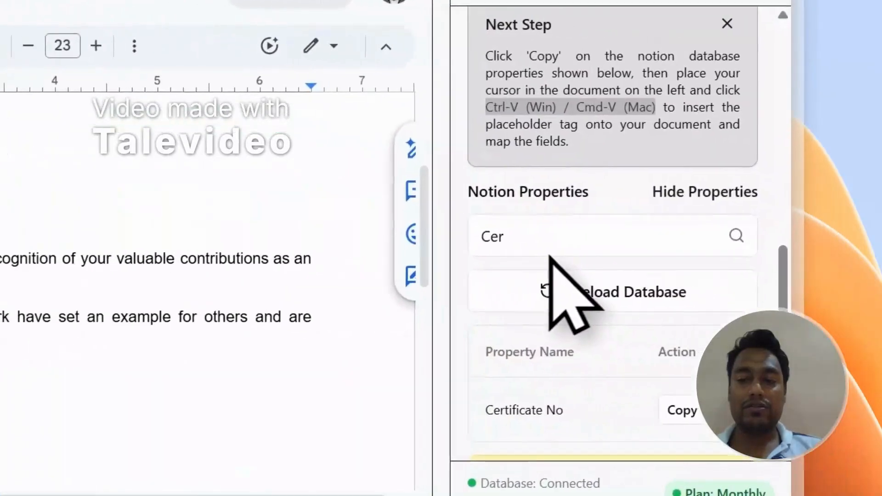
pyautogui.click(511, 245)
pyautogui.hotkey('ctrl', 'a')
pyautogui.write('Nam')
pyautogui.scroll(-4, 507, 266)
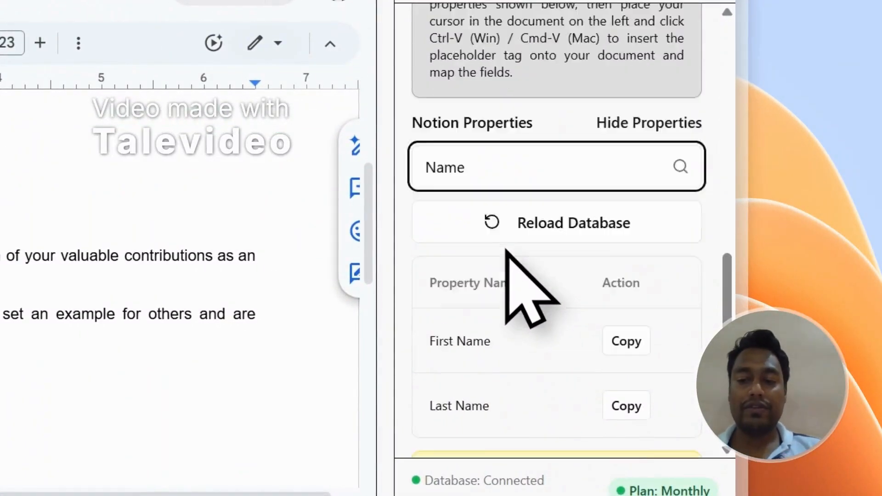
pyautogui.click(614, 239)
pyautogui.tripleClick(312, 250)
pyautogui.hotkey('ctrl', 'v')
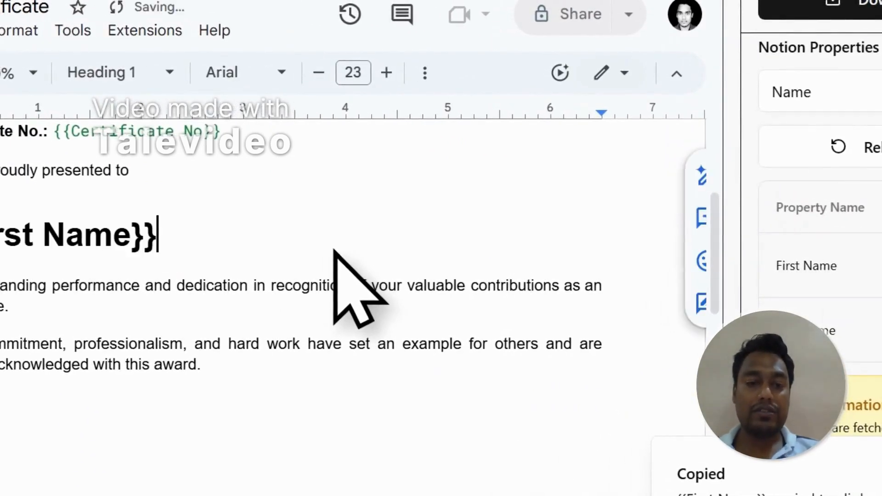
# Add the {{Last Name}} tag after {{First Name}} in the heading, separated by a space
pyautogui.click(628, 258)
pyautogui.click(261, 214)
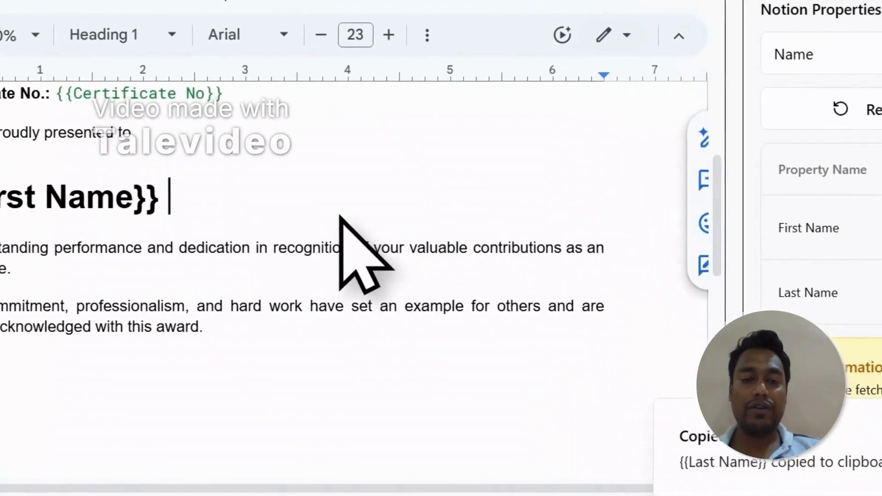
pyautogui.hotkey('ctrl', 'v')
pyautogui.scroll(2, 148, 246)
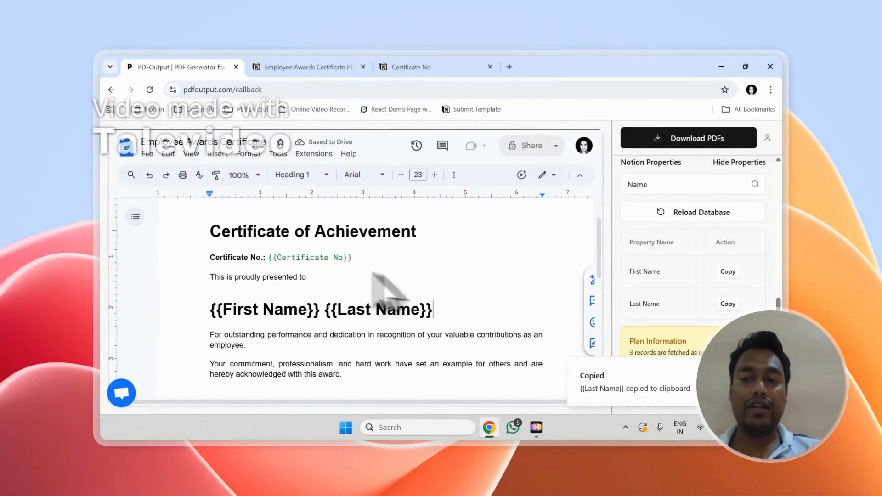
# Start the download of the certificate PDFs and check the records in the Employee Awards Certificate PDF database
pyautogui.scroll(4, 703, 327)
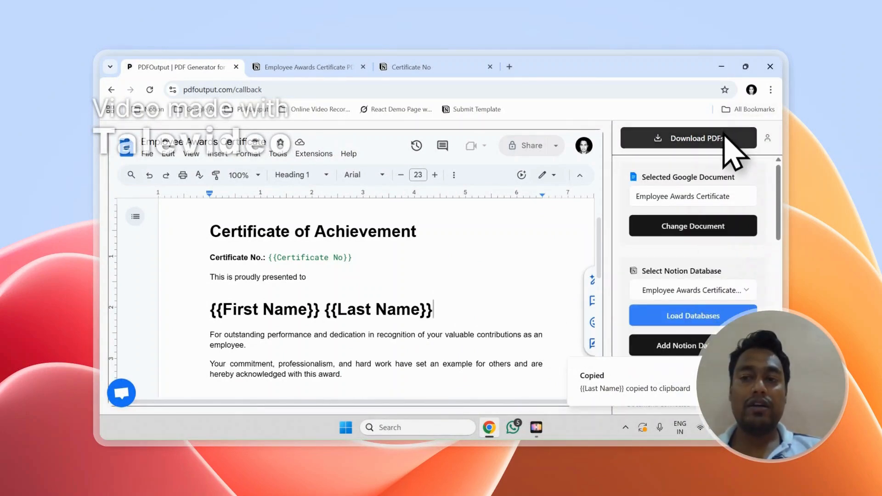
pyautogui.click(724, 138)
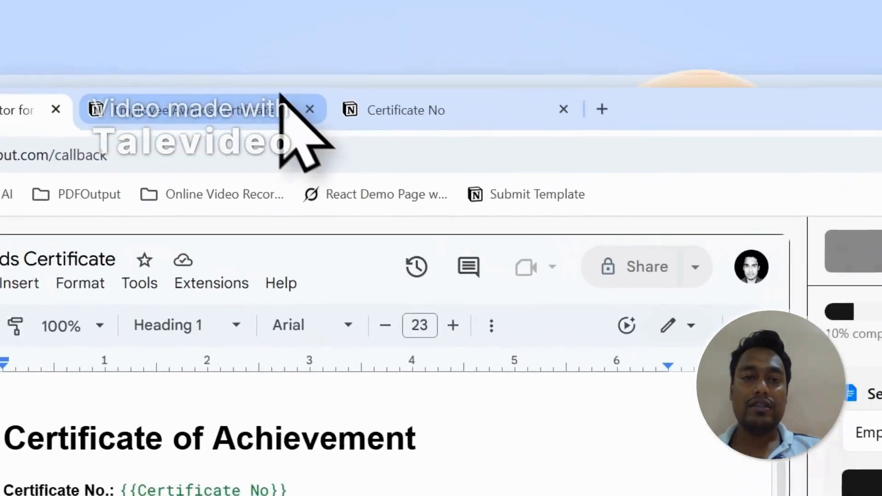
pyautogui.click(279, 104)
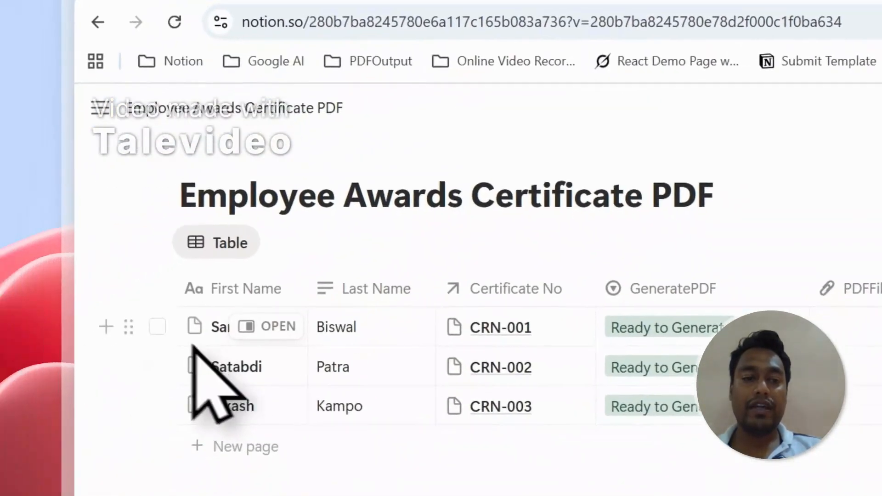
pyautogui.click(157, 327)
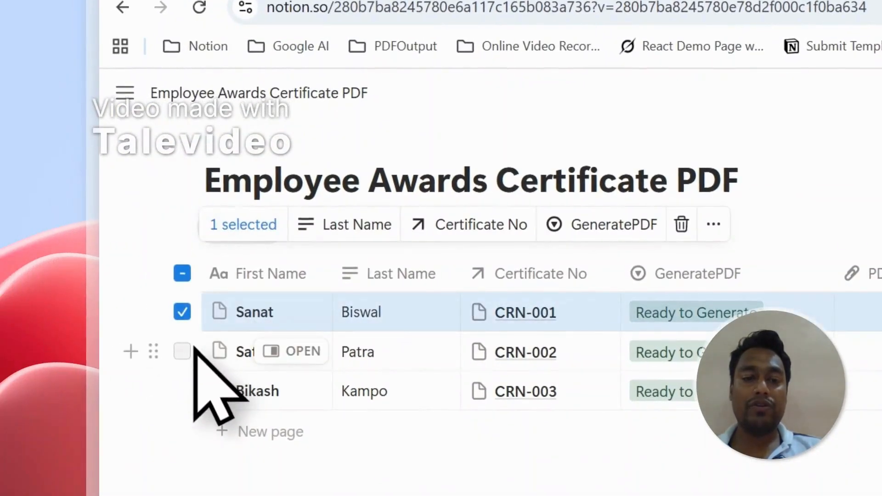
pyautogui.click(157, 366)
pyautogui.click(294, 409)
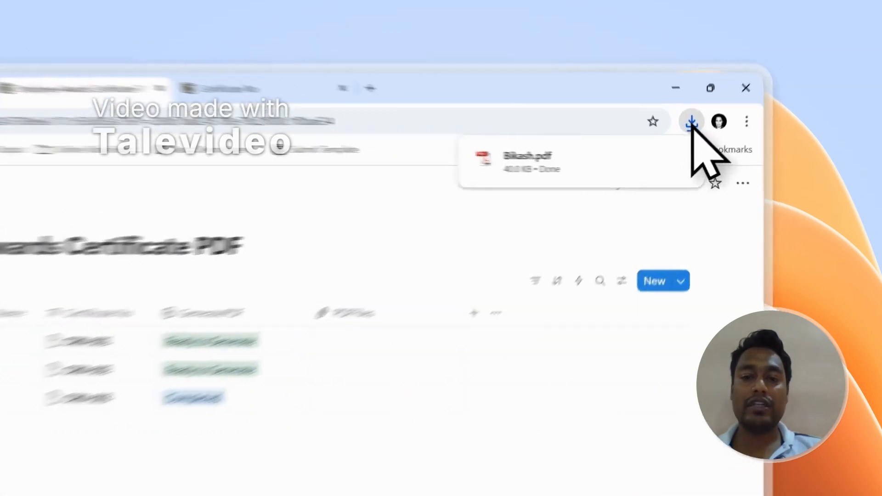
# Open the downloaded certificate PDF, examine its certificate number and recipient name, and return to the Notion database
pyautogui.click(732, 89)
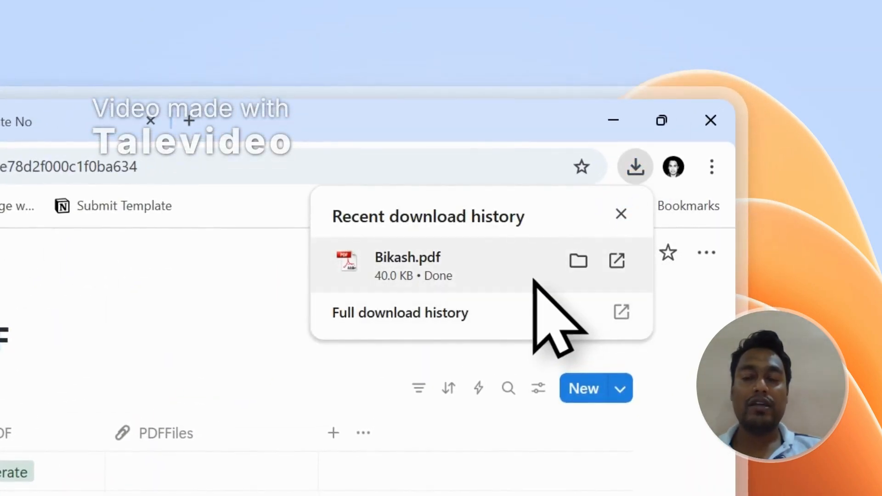
pyautogui.click(122, 379)
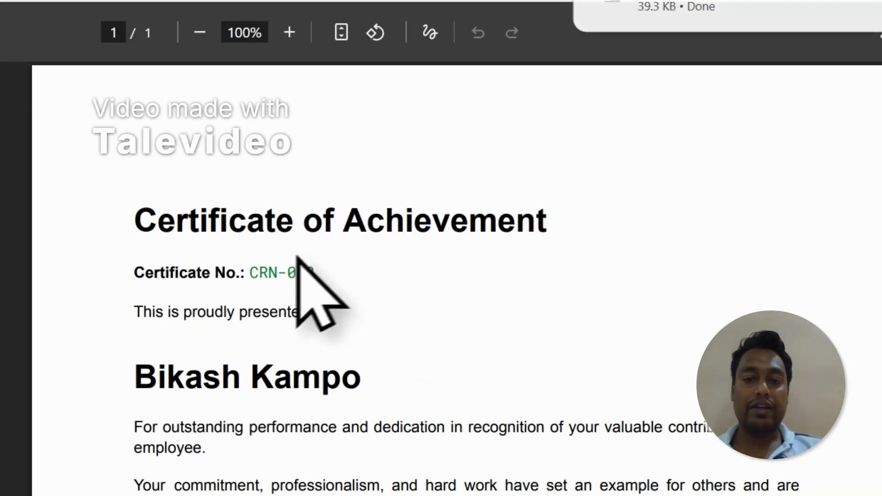
pyautogui.moveTo(278, 272); pyautogui.dragTo(260, 281)
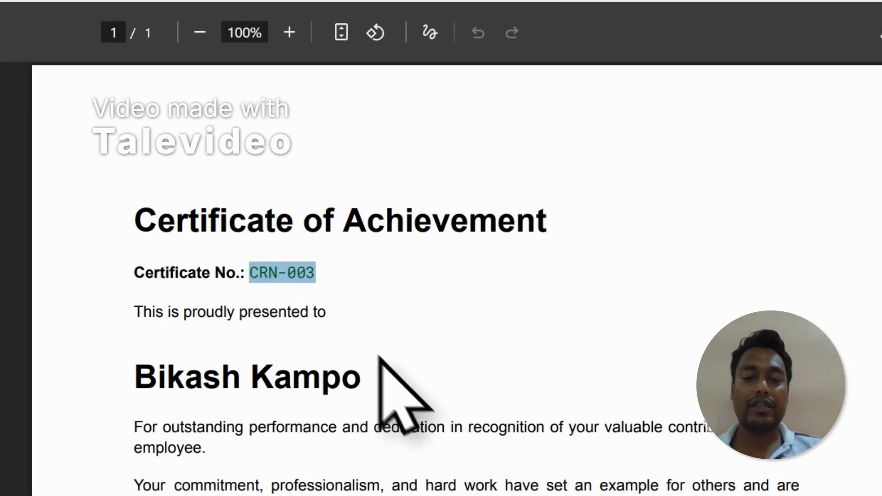
pyautogui.moveTo(375, 381); pyautogui.dragTo(239, 380)
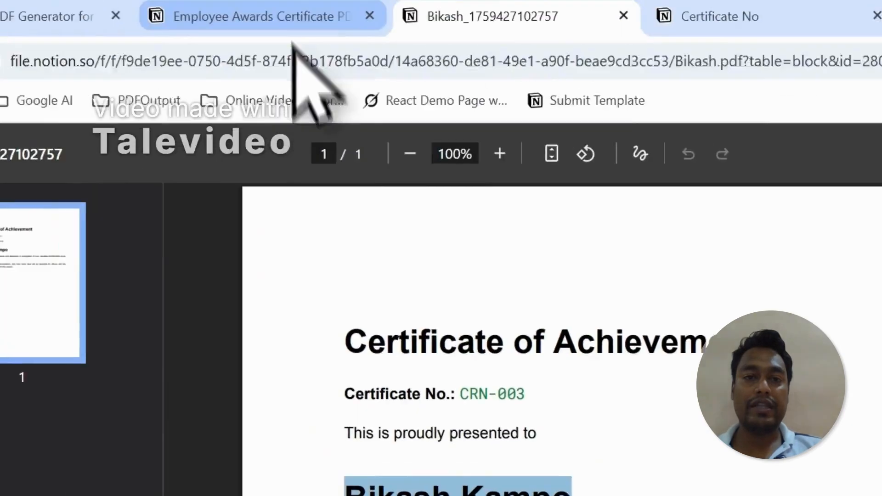
pyautogui.click(276, 16)
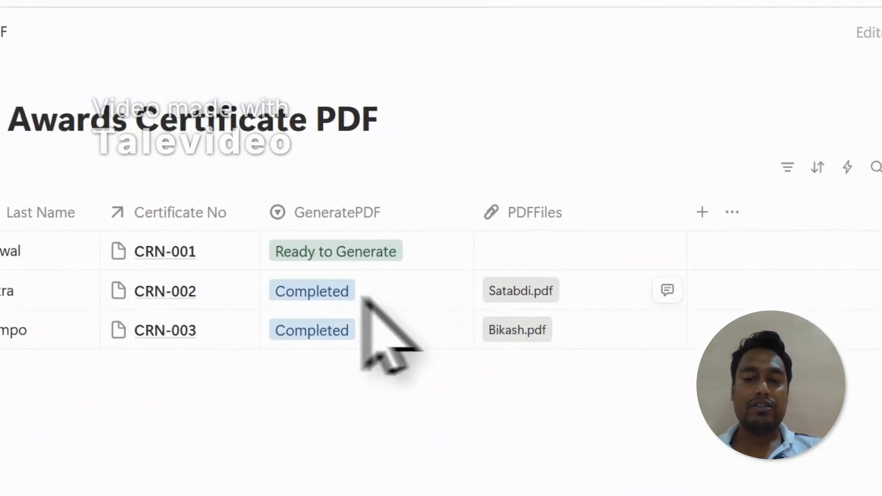
# Open the second record's certificate PDF, examine its certificate number and recipient name, and return to the Notion database
pyautogui.click(516, 295)
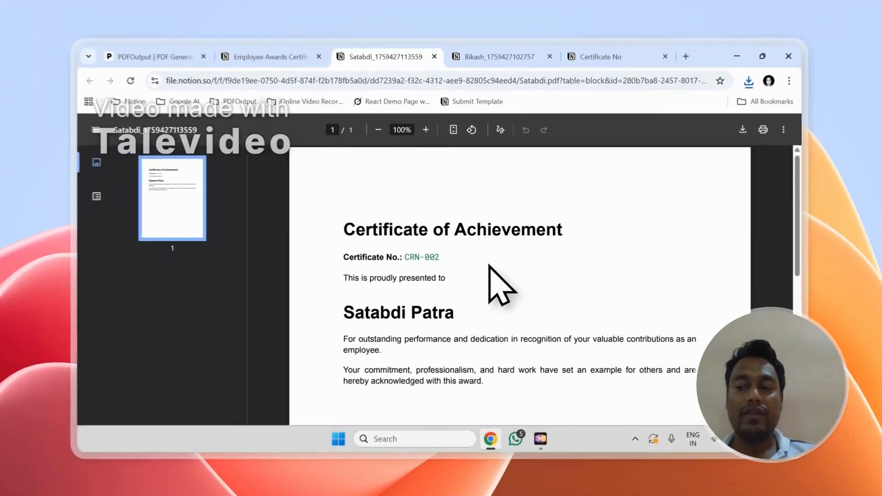
pyautogui.scroll(-2, 460, 276)
pyautogui.scroll(1, 430, 267)
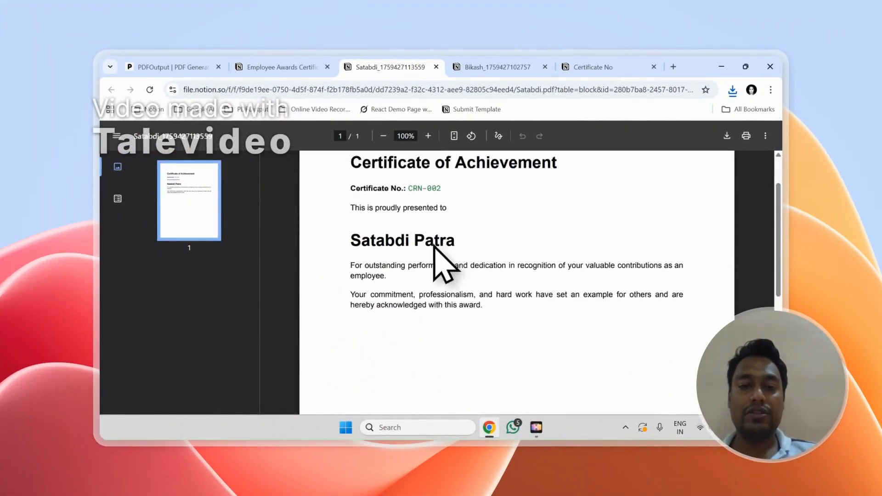
pyautogui.click(283, 68)
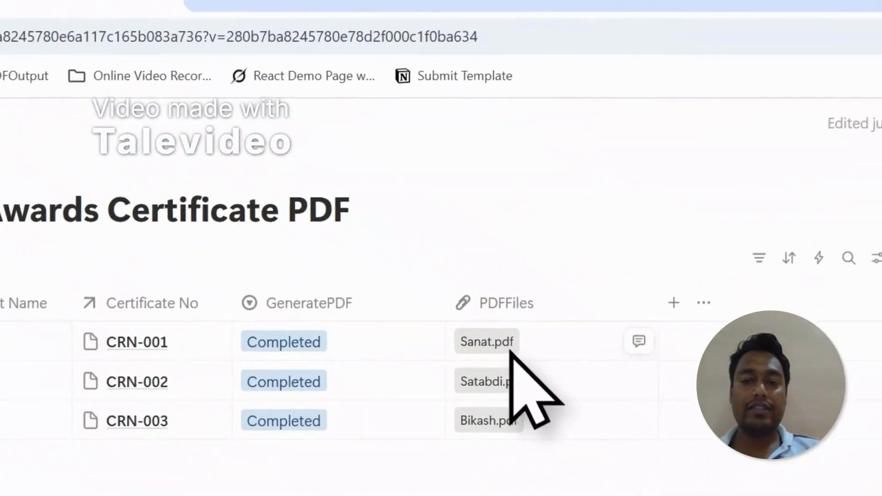
# Open the first record's certificate PDF, compare it with the other two open certificates, and return to the Notion database
pyautogui.click(510, 349)
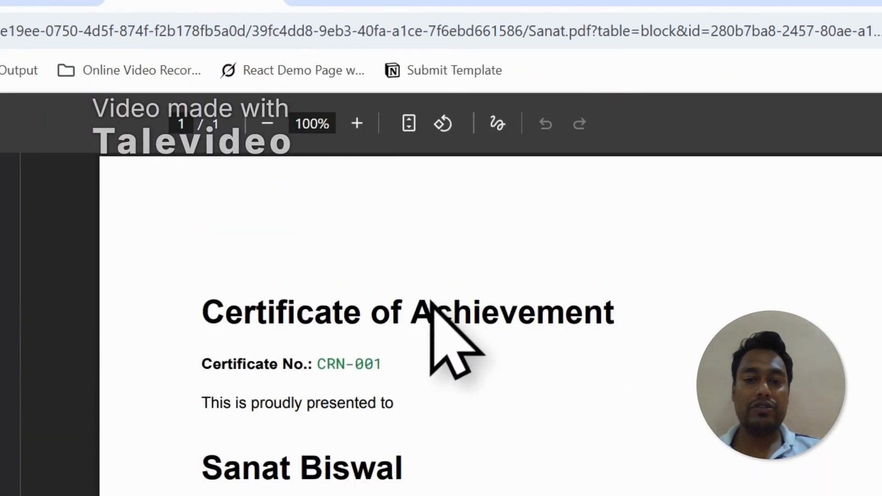
pyautogui.click(430, 99)
pyautogui.click(569, 108)
pyautogui.click(480, 108)
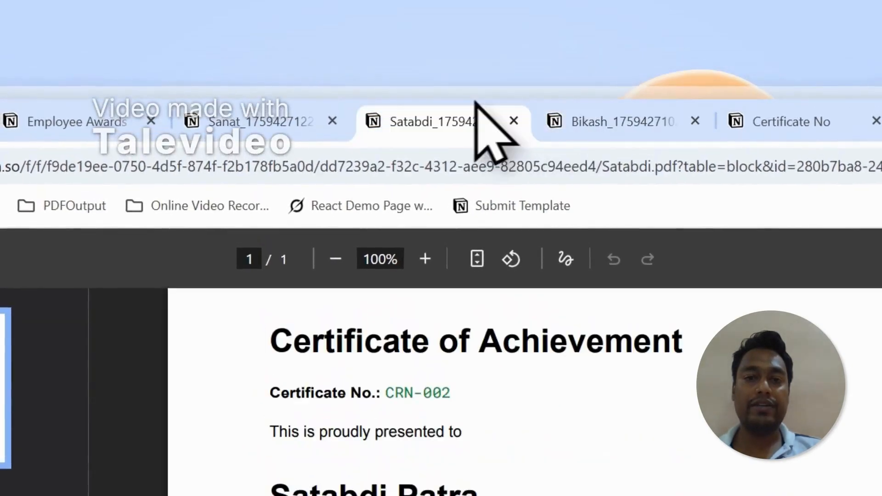
pyautogui.click(137, 119)
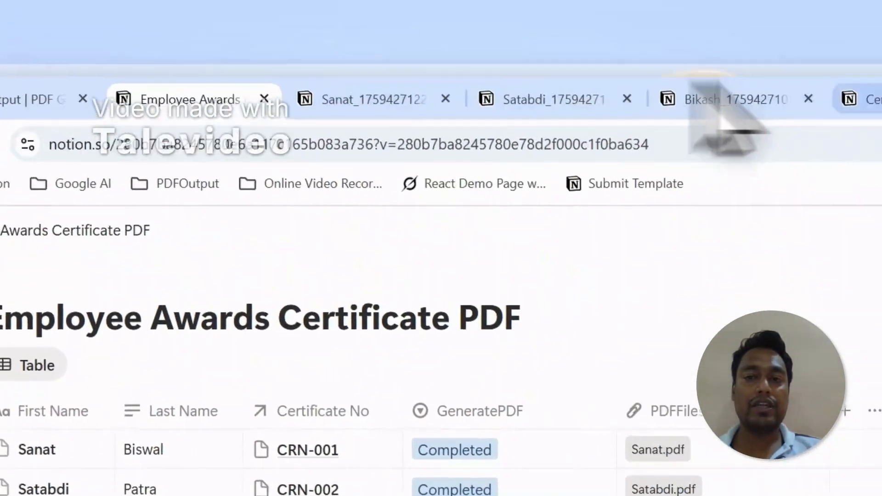
# Switch to PDFOutput and set up the Notion automation for PDF generation, with First Name as the PDF file name
pyautogui.click(867, 96)
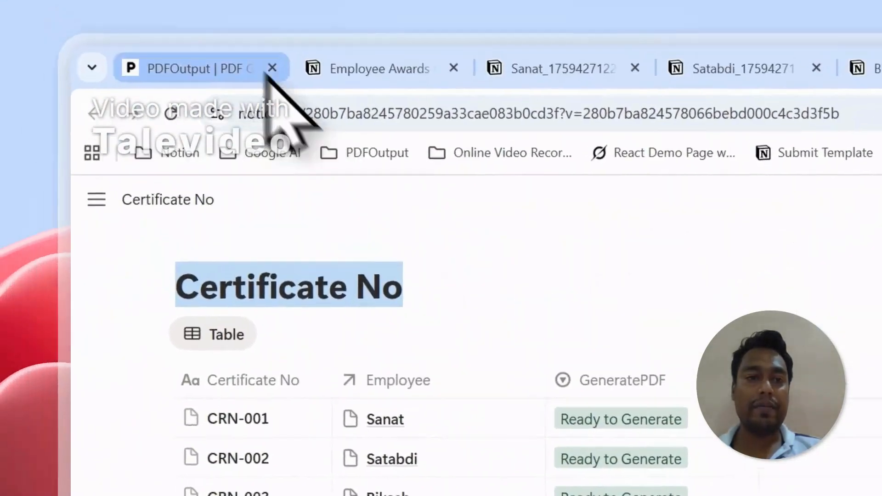
pyautogui.click(264, 73)
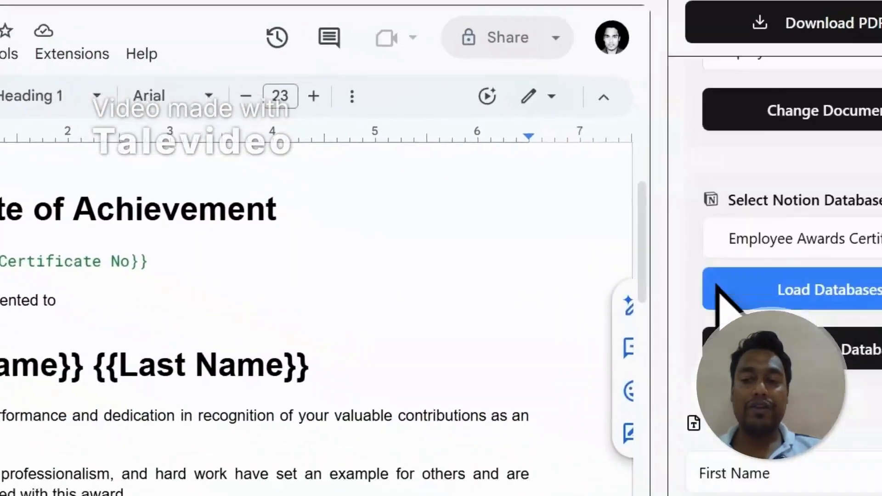
pyautogui.scroll(-3, 719, 285)
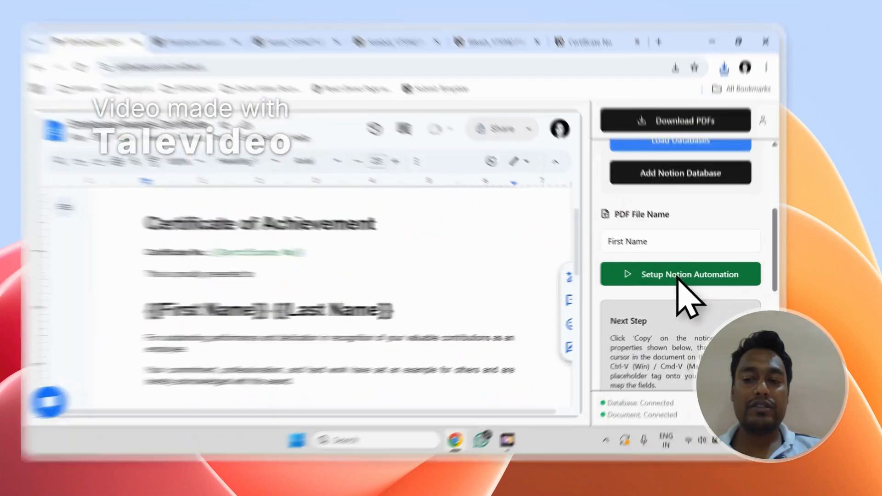
pyautogui.click(699, 278)
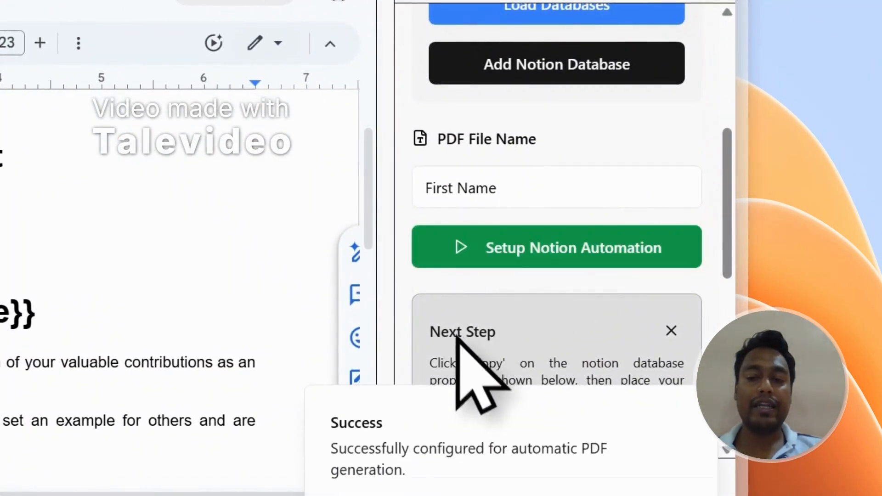
pyautogui.click(693, 407)
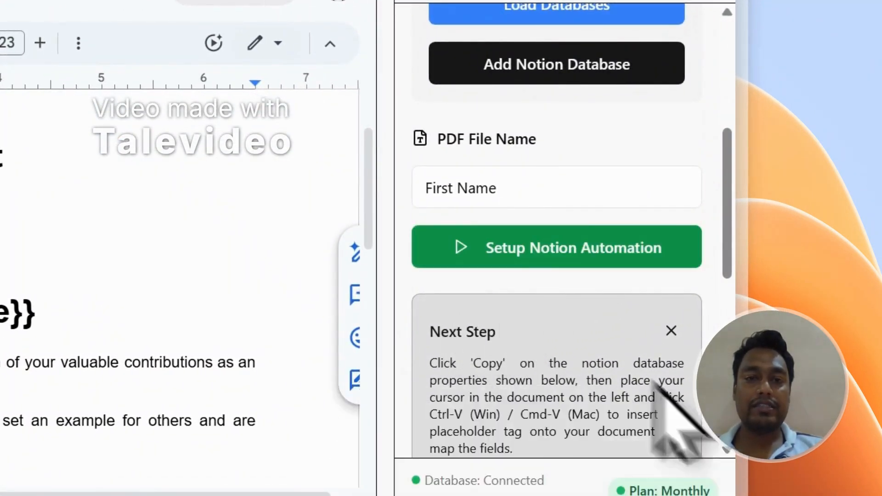
# Add a new page to the Employee Awards Certificate PDF database in Notion and enter the employee's first and last name
pyautogui.click(35, 35)
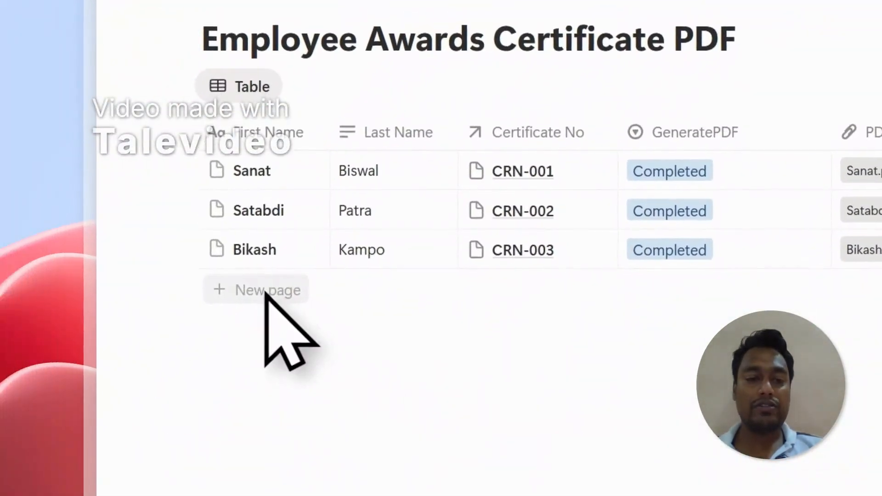
pyautogui.click(231, 338)
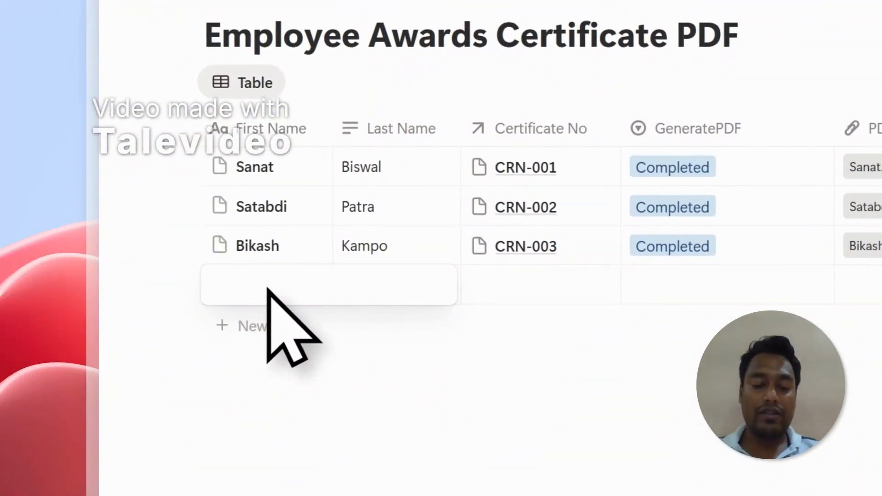
pyautogui.write('Mr X')
pyautogui.press('Tab')
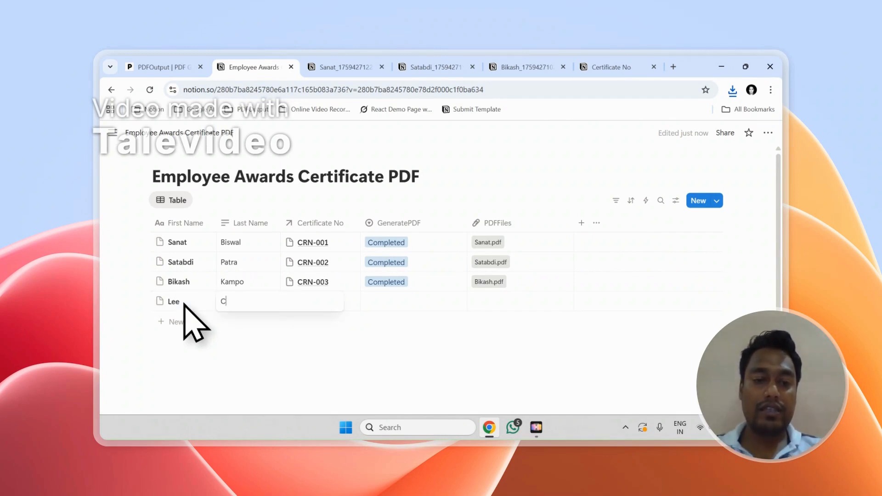
# Link the new record to a new CRN-004 page in Certificate No and set its GeneratePDF status to Ready to Generate
pyautogui.press('Return')
pyautogui.write('CRN-004')
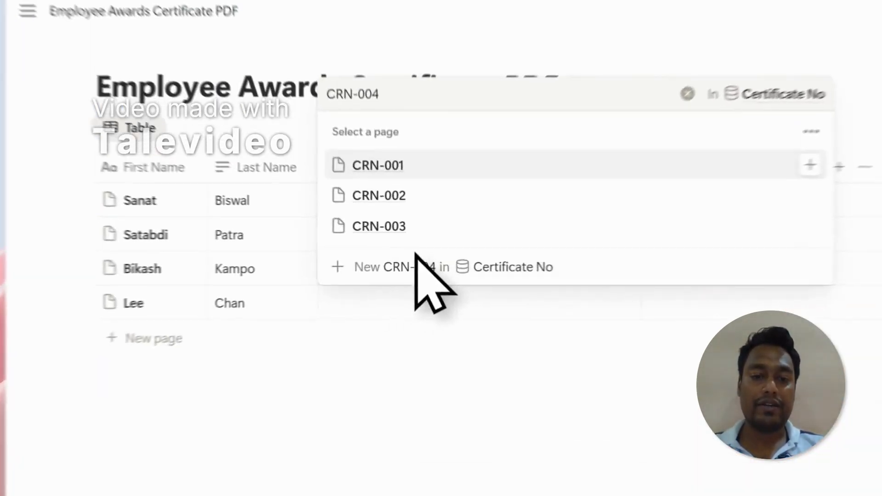
pyautogui.click(337, 279)
pyautogui.press('Escape')
pyautogui.click(536, 298)
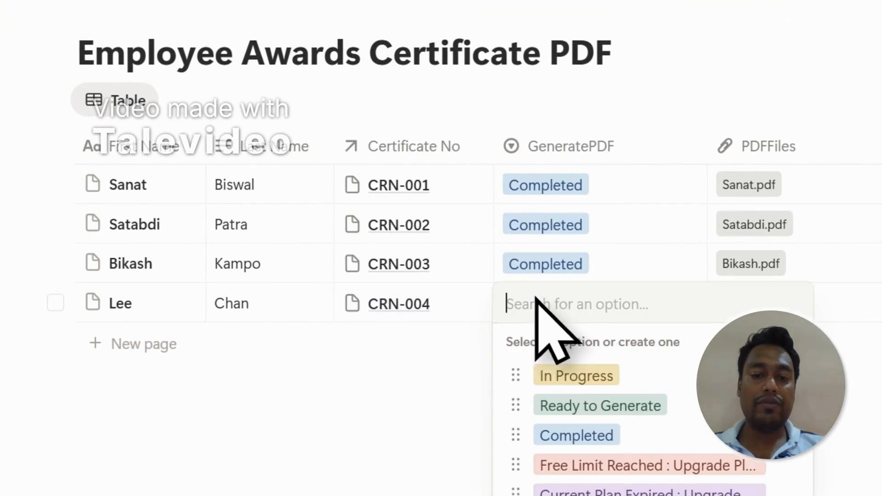
pyautogui.click(623, 412)
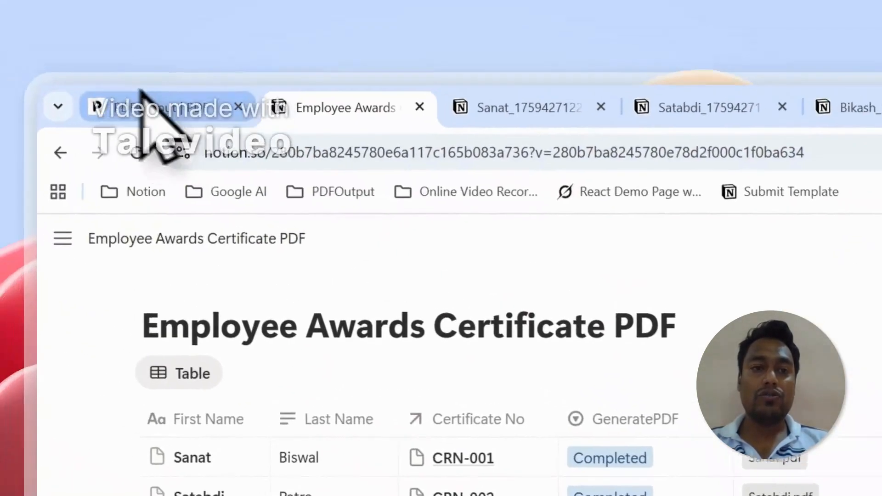
# Review the automation setup in PDFOutput, check the new record's generated certificate PDF, and return to the Notion database
pyautogui.click(142, 101)
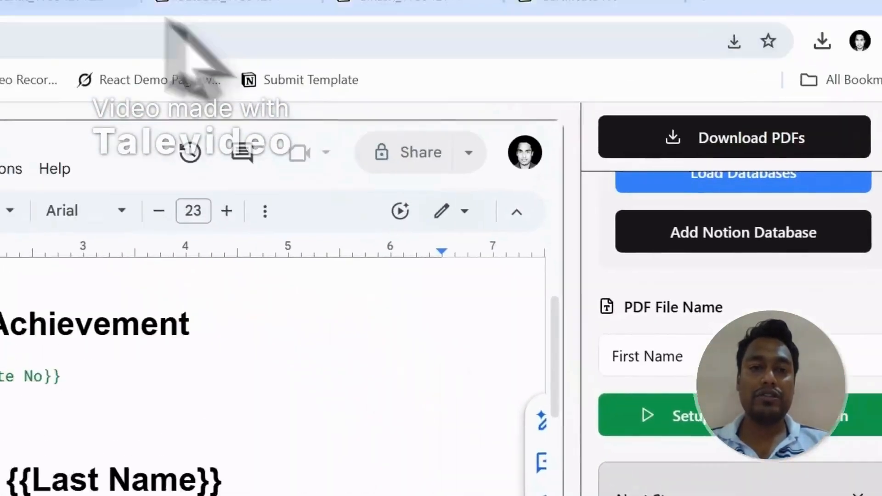
pyautogui.click(253, 94)
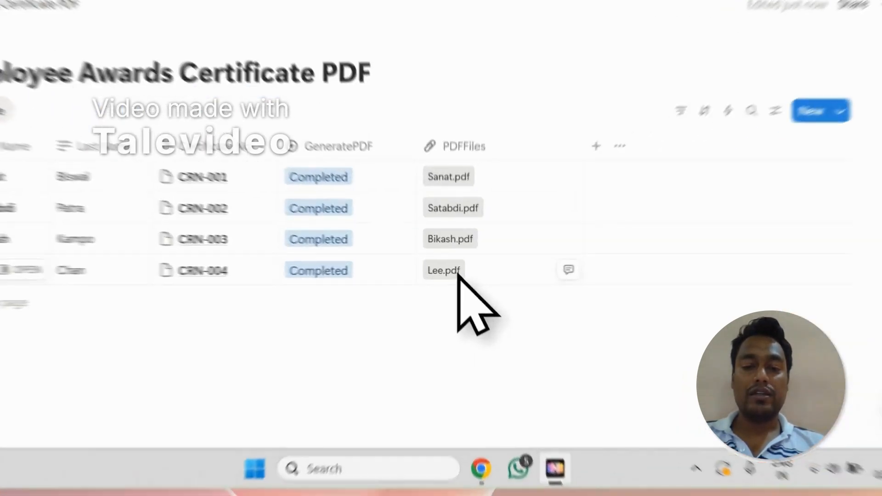
pyautogui.click(473, 303)
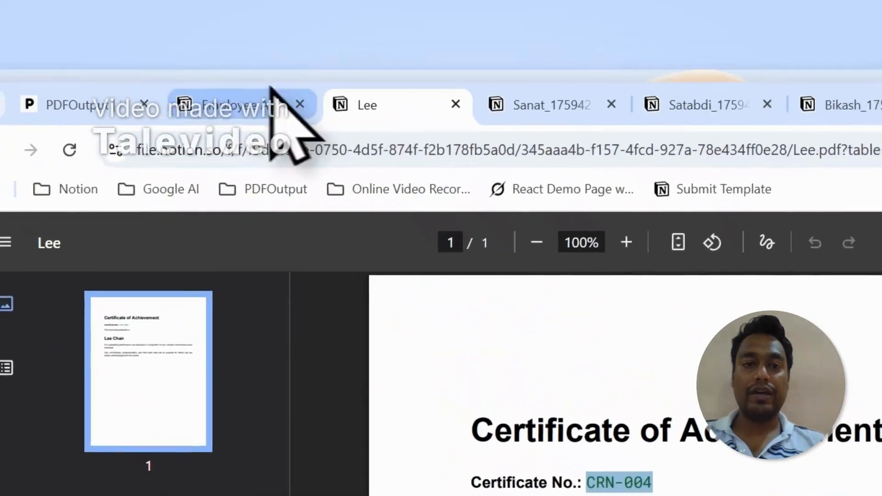
pyautogui.click(285, 108)
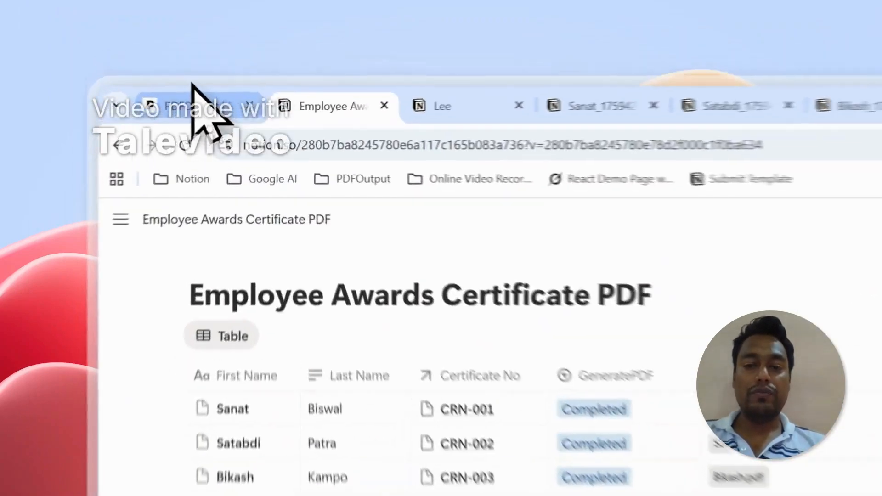
# Compare the database selection in PDFOutput with the related Certificate No property in the Employee Awards Certificate PDF database
pyautogui.click(157, 68)
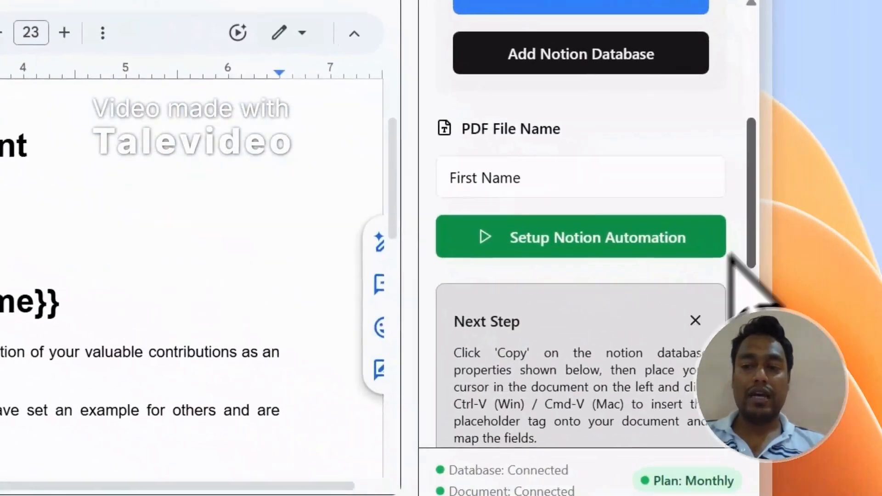
pyautogui.moveTo(750, 250); pyautogui.dragTo(752, 156)
pyautogui.moveTo(752, 90); pyautogui.dragTo(752, 202)
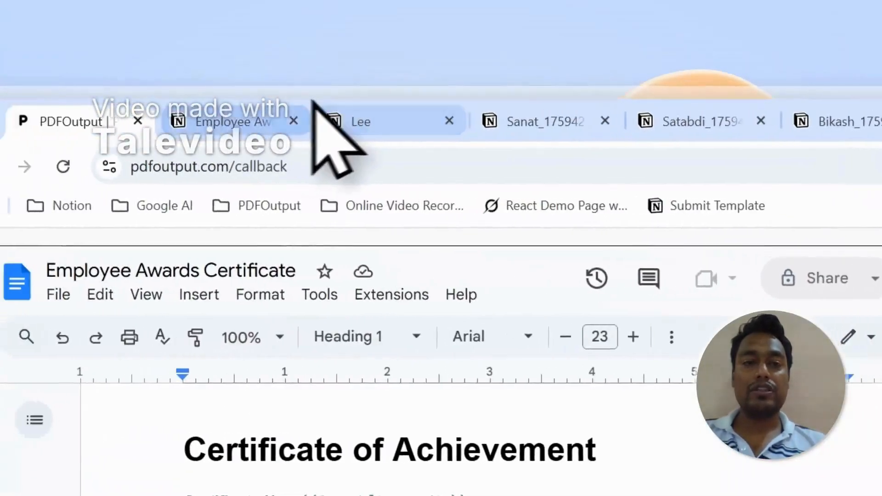
pyautogui.click(313, 110)
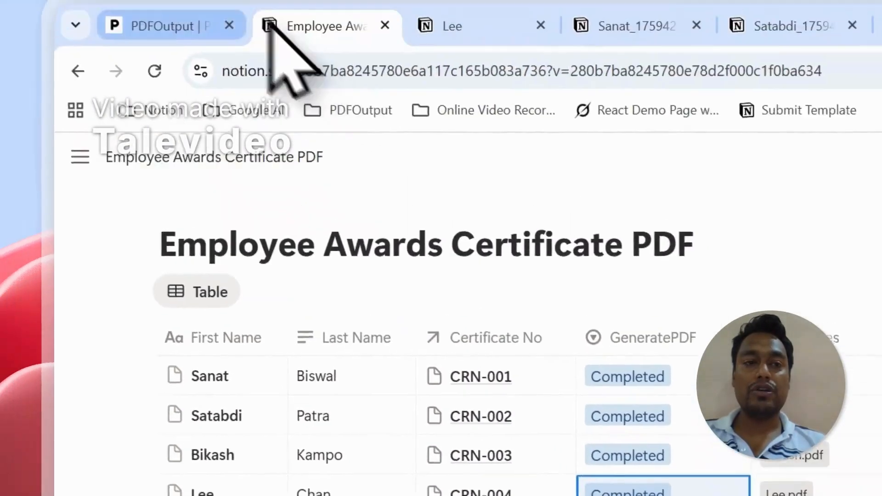
pyautogui.click(216, 28)
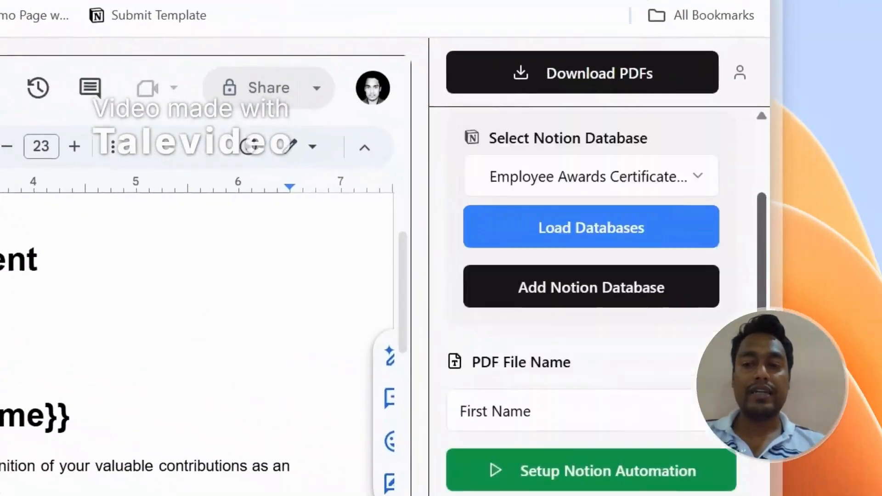
pyautogui.moveTo(762, 328); pyautogui.dragTo(761, 296)
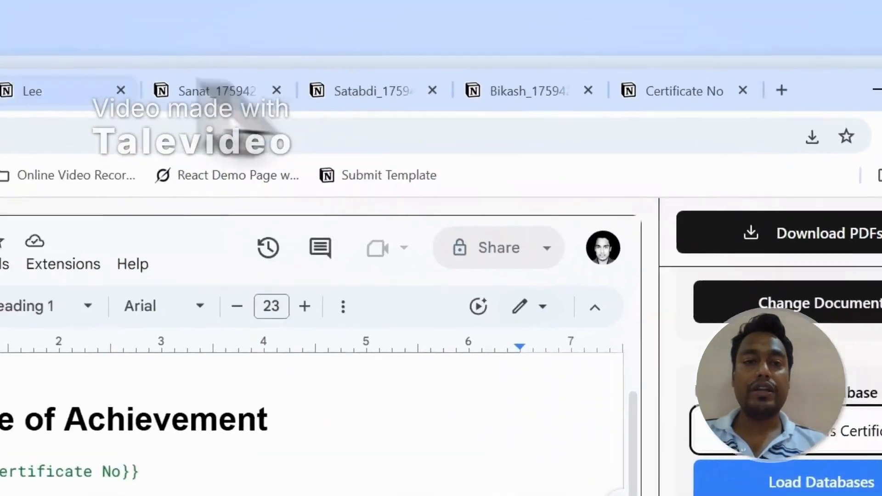
pyautogui.click(197, 96)
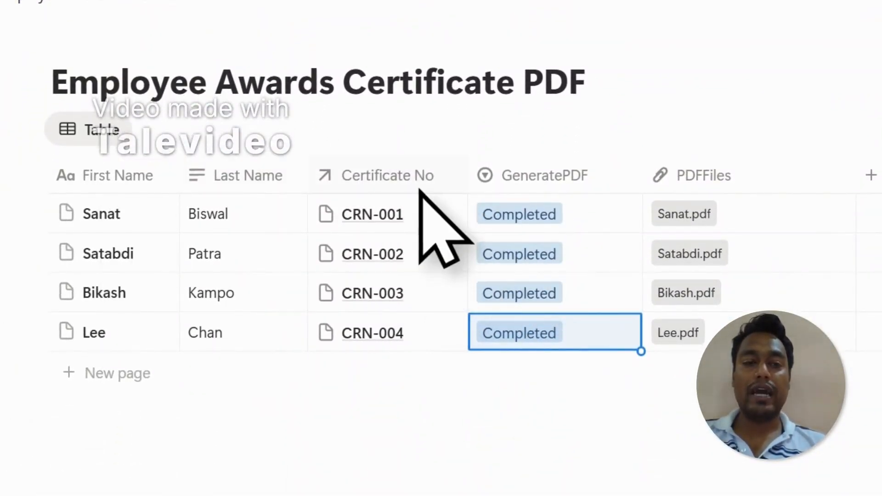
# Leave the PDFOutput editor for the website's Contact page and examine the Send Message form
pyautogui.click(178, 38)
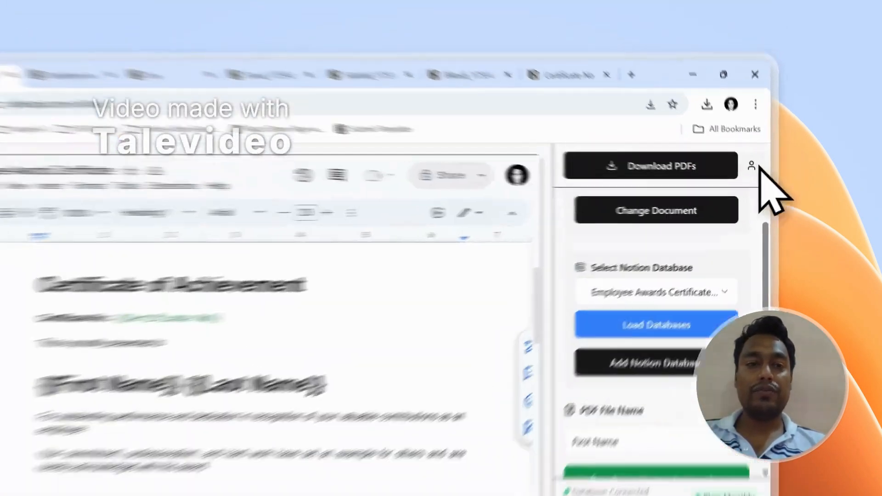
pyautogui.click(768, 139)
pyautogui.click(713, 224)
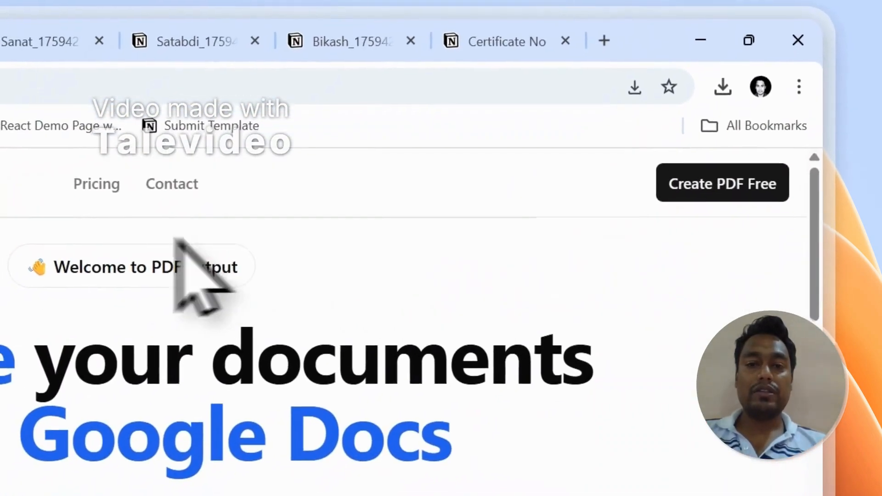
pyautogui.click(140, 222)
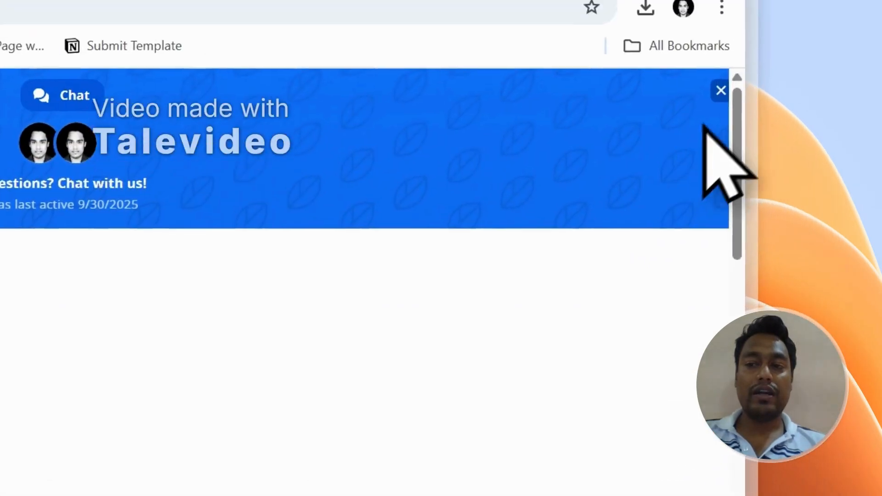
pyautogui.click(714, 157)
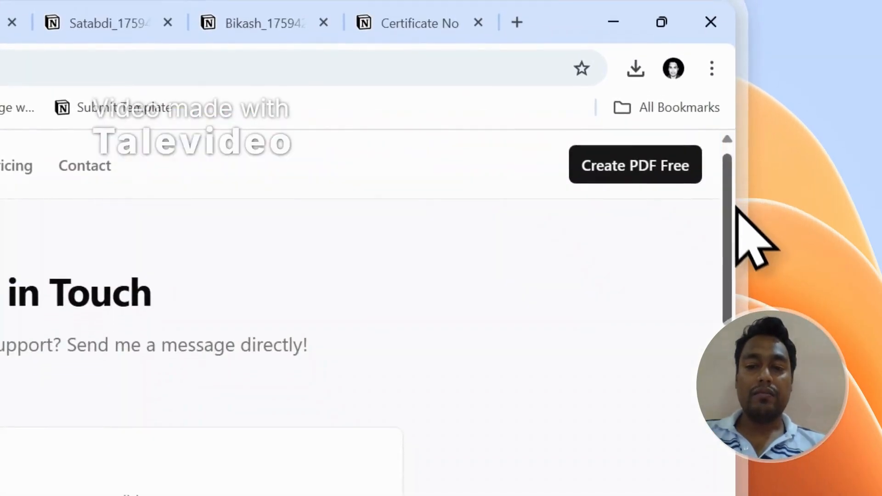
pyautogui.scroll(-5, 735, 216)
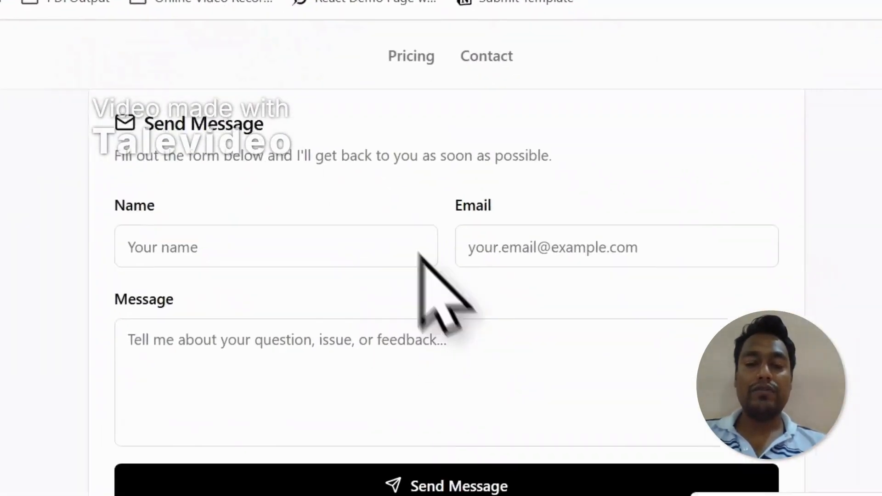